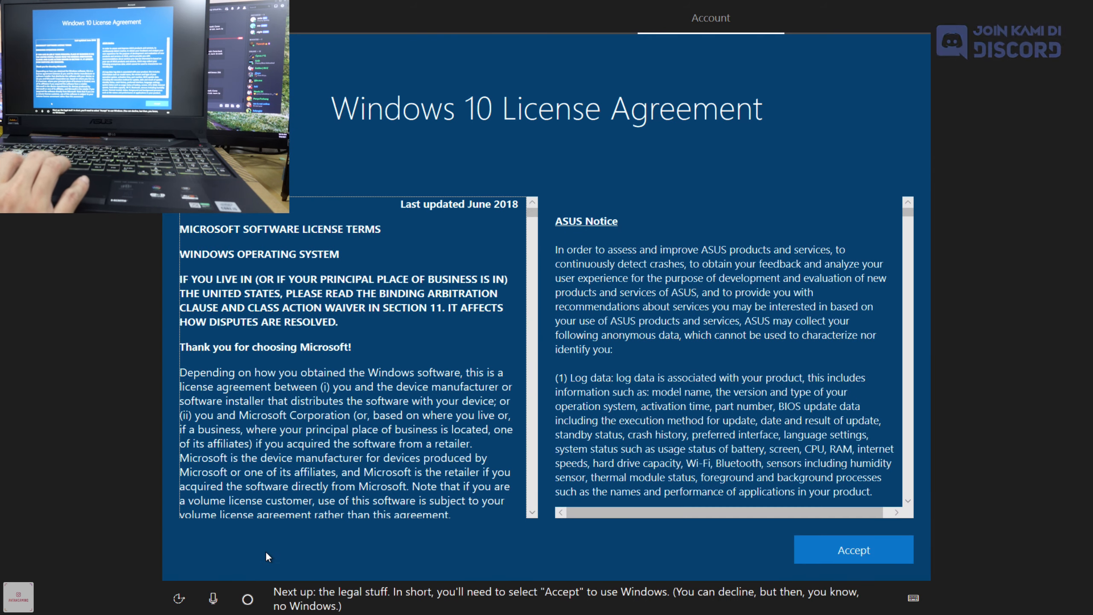
Accept the Windows 10 license agreement and create an account named "user" with the password left blank.
left_click(842, 552)
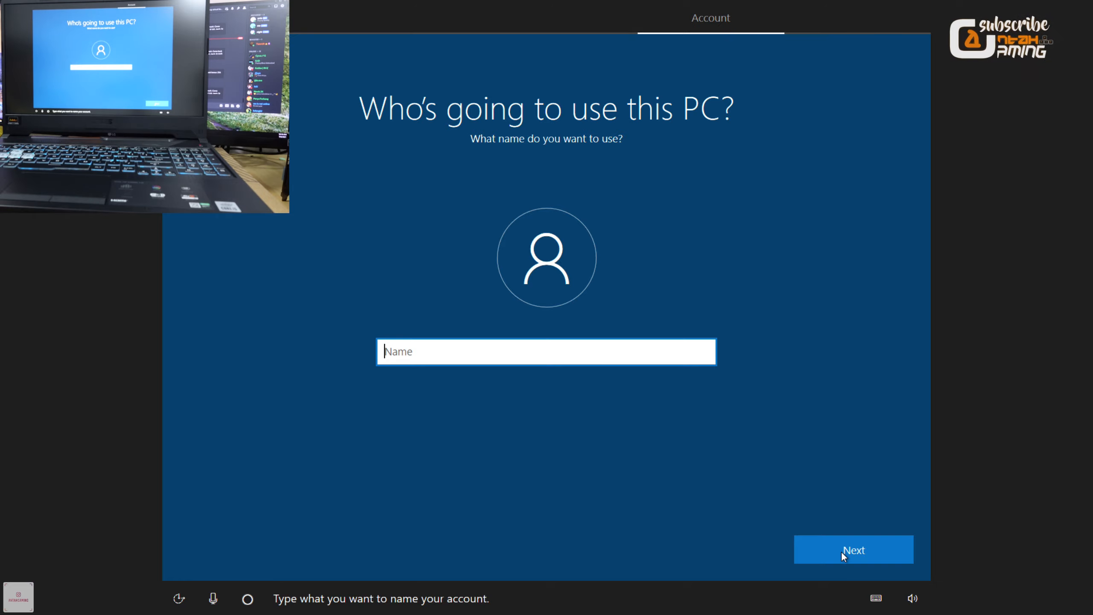
type("user")
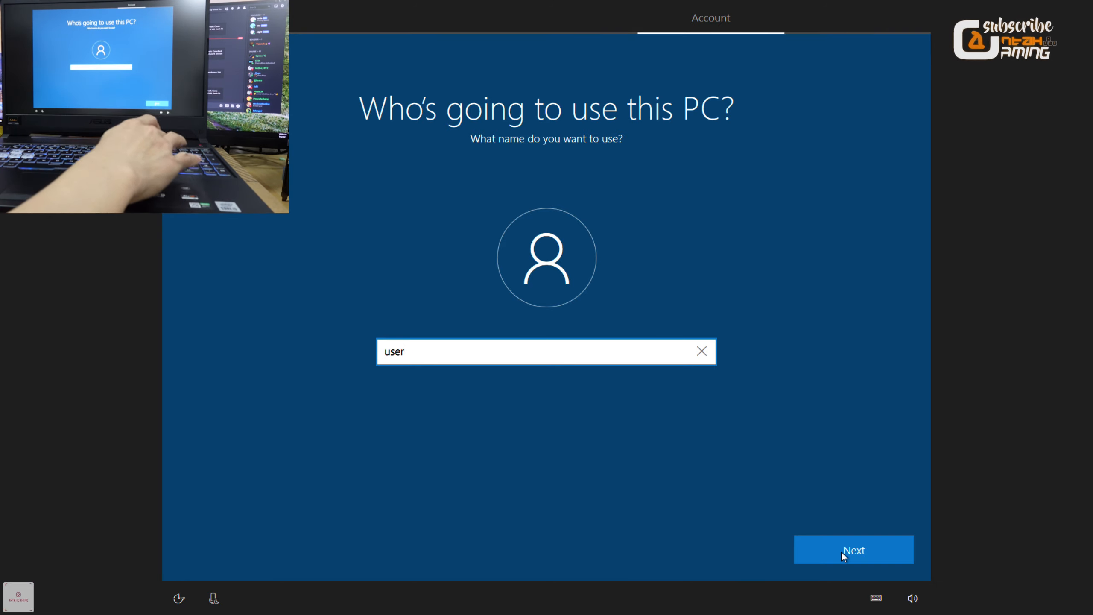
key("Return")
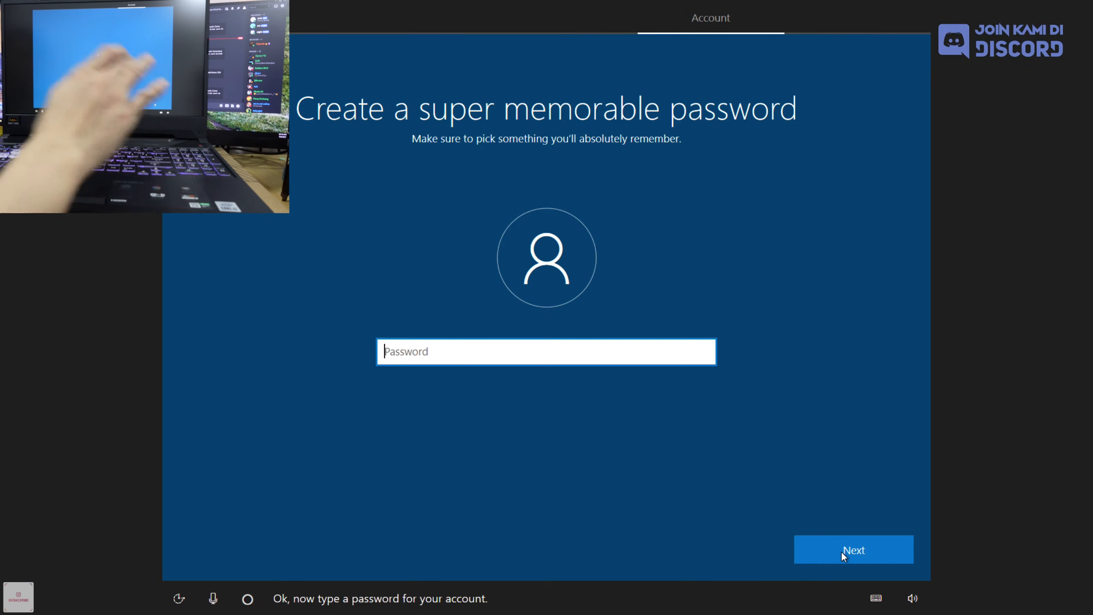
key("Return")
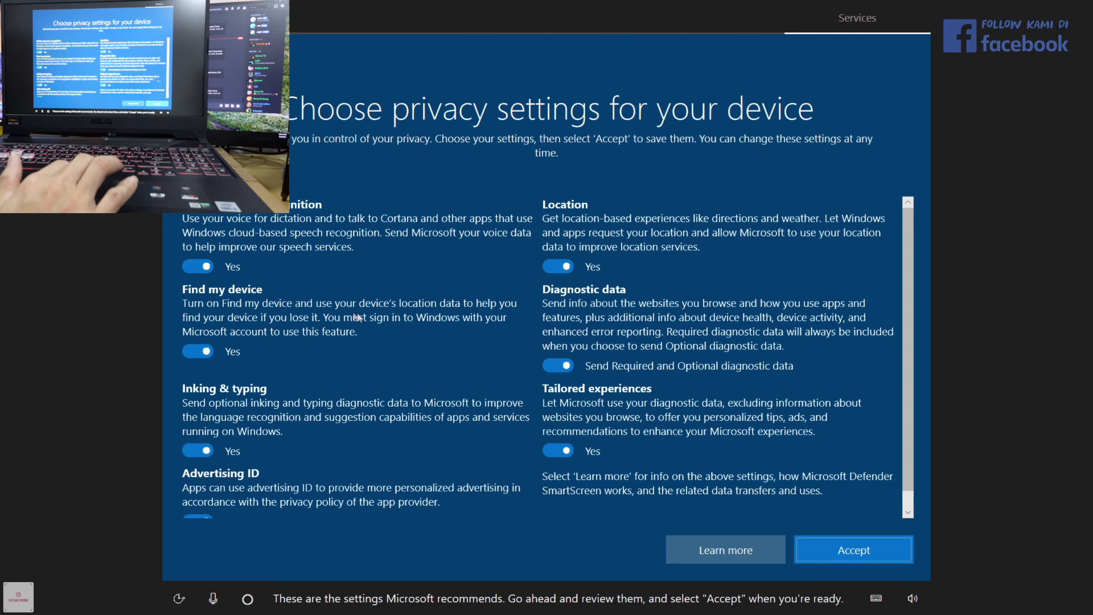
Review the device privacy settings and accept them with every recommended option left enabled.
scroll(905, 499, "down", 1)
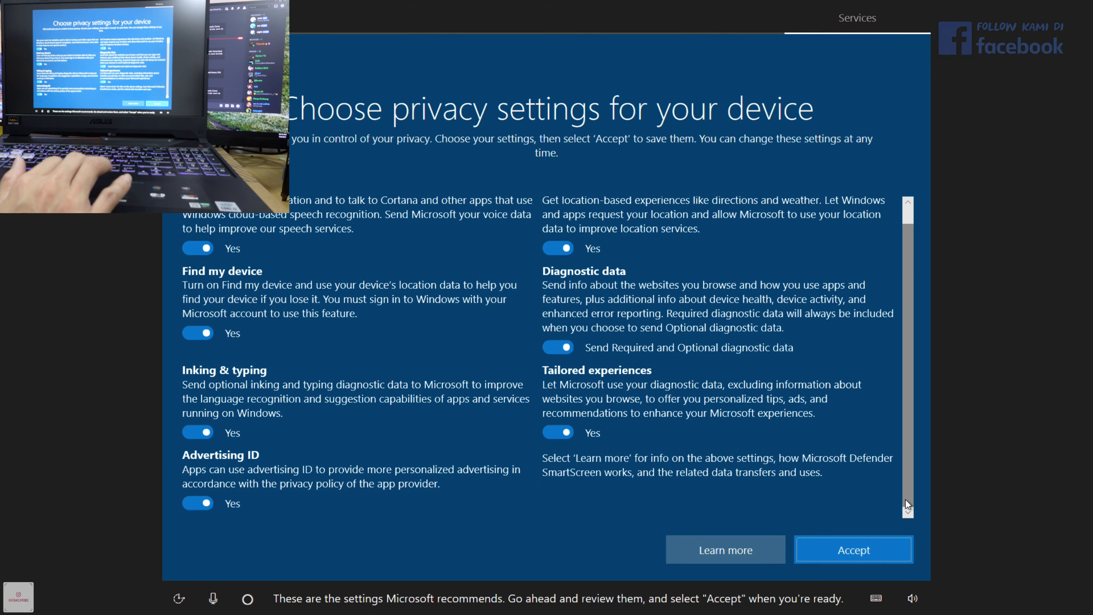
left_click(859, 555)
left_click(859, 555)
left_click(857, 554)
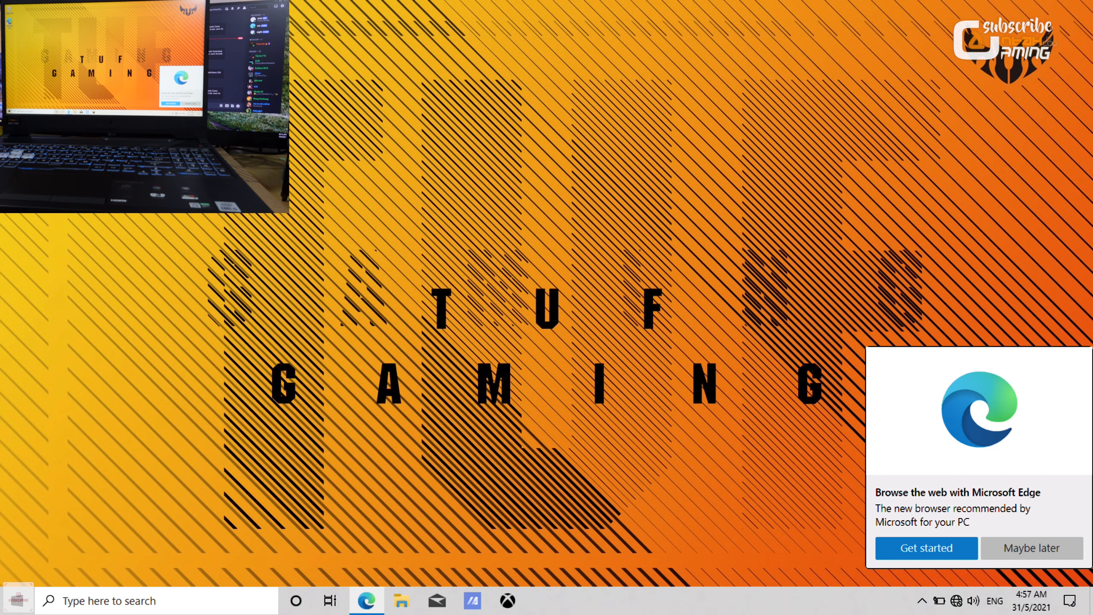
Start the Microsoft Edge welcome setup from the desktop prompt, dismiss it without signing in, and close the browser.
left_click(930, 552)
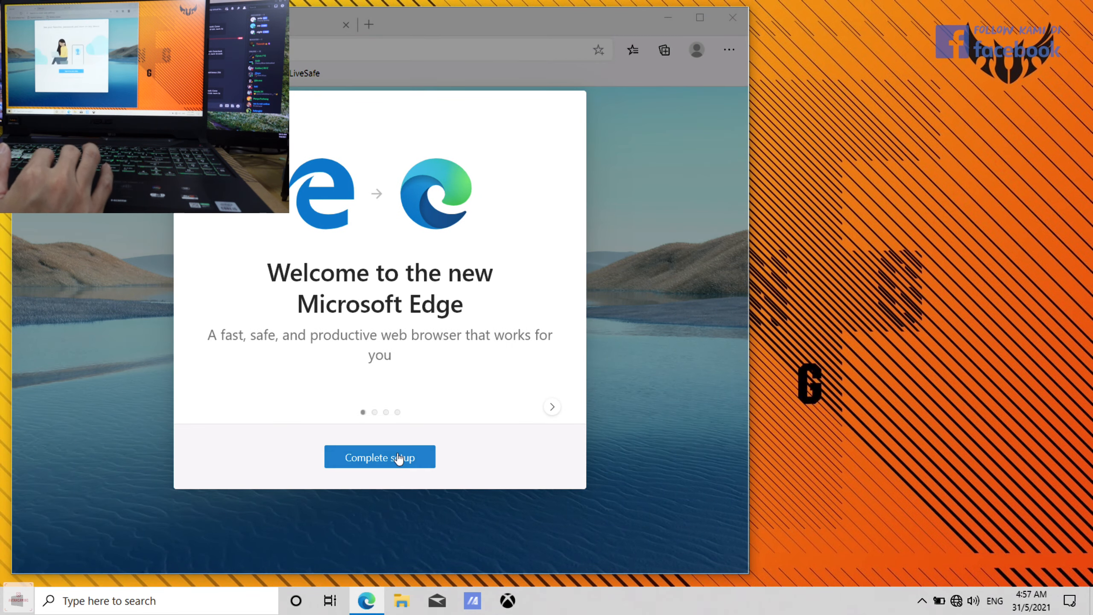
left_click(399, 458)
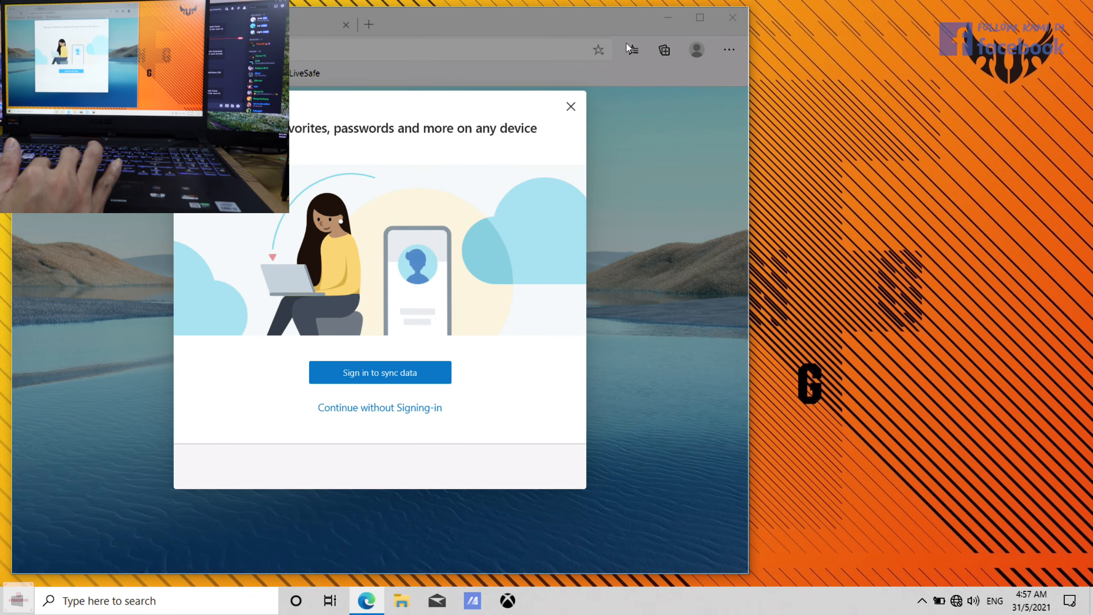
left_click(571, 107)
left_click(739, 19)
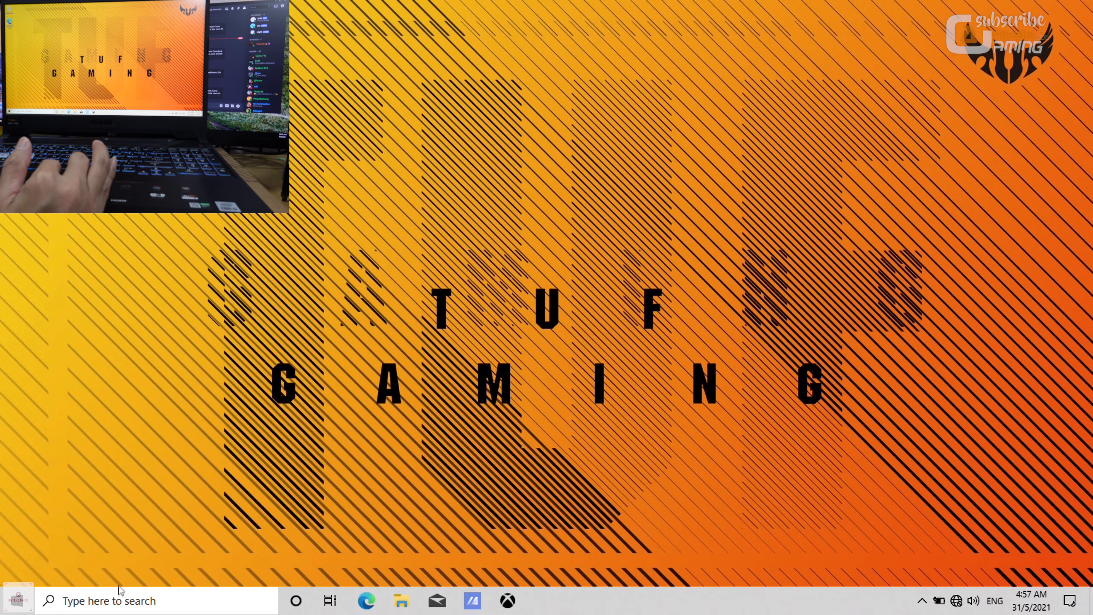
Find the Background apps settings, stop all apps from running in the background, and close Settings.
left_click(124, 603)
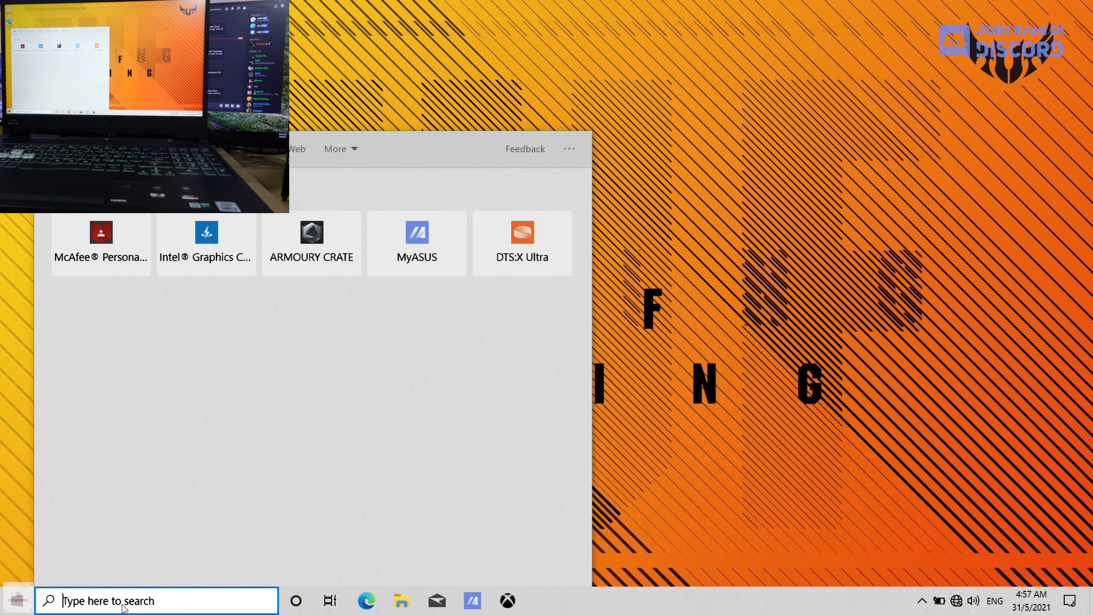
type("bac")
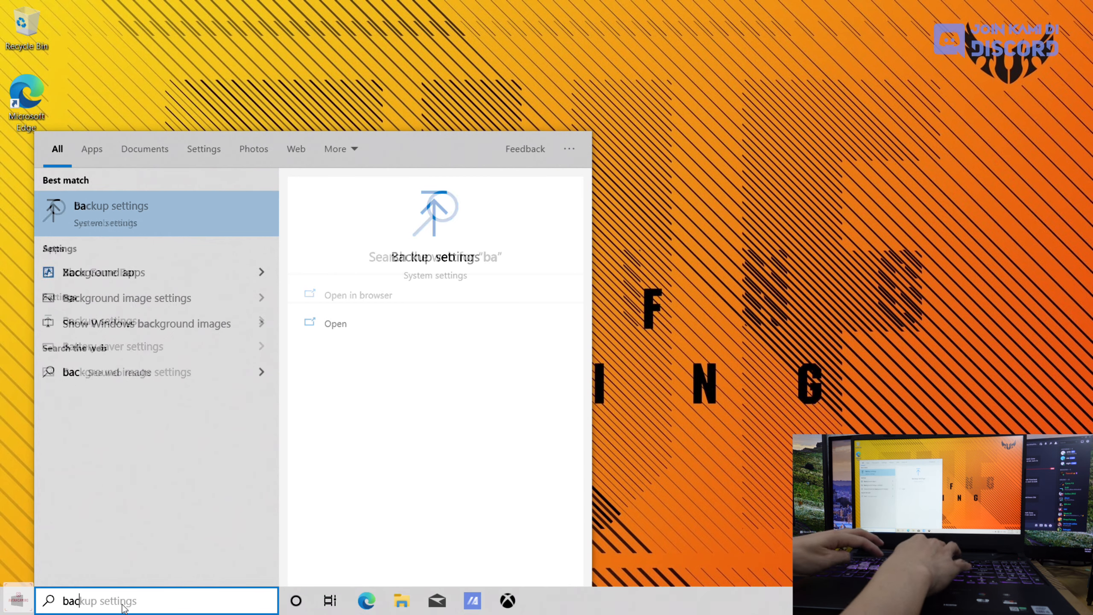
type("kground")
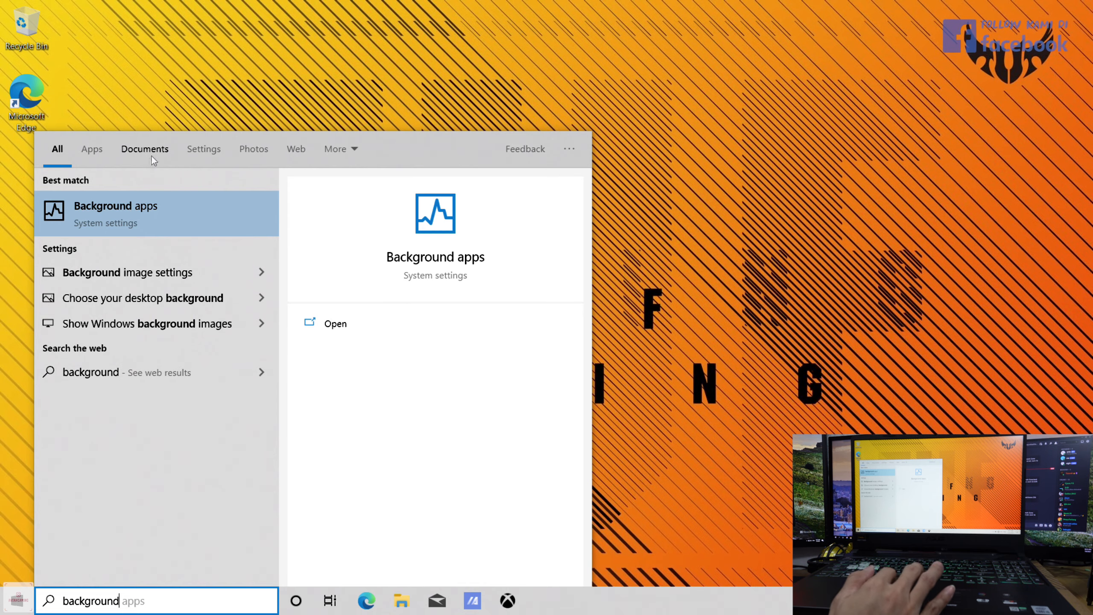
left_click(148, 203)
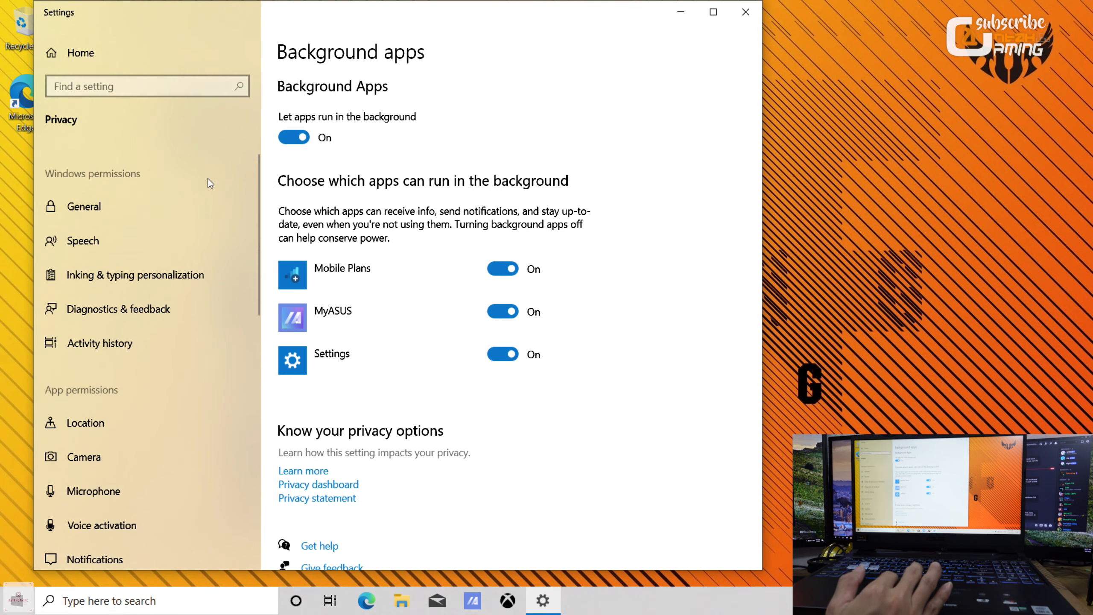
left_click(285, 142)
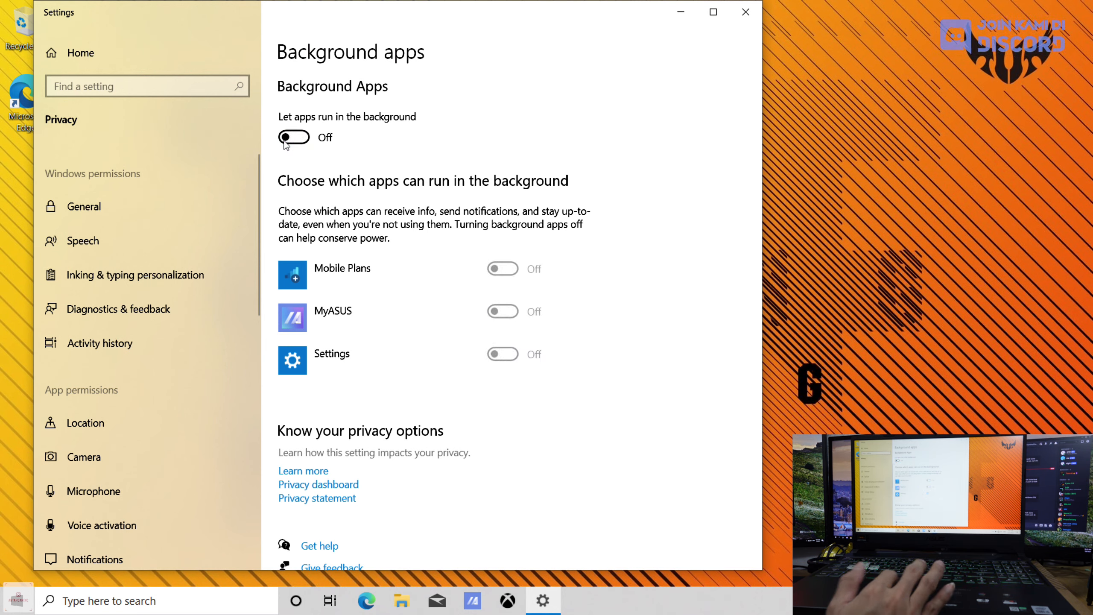
left_click(749, 16)
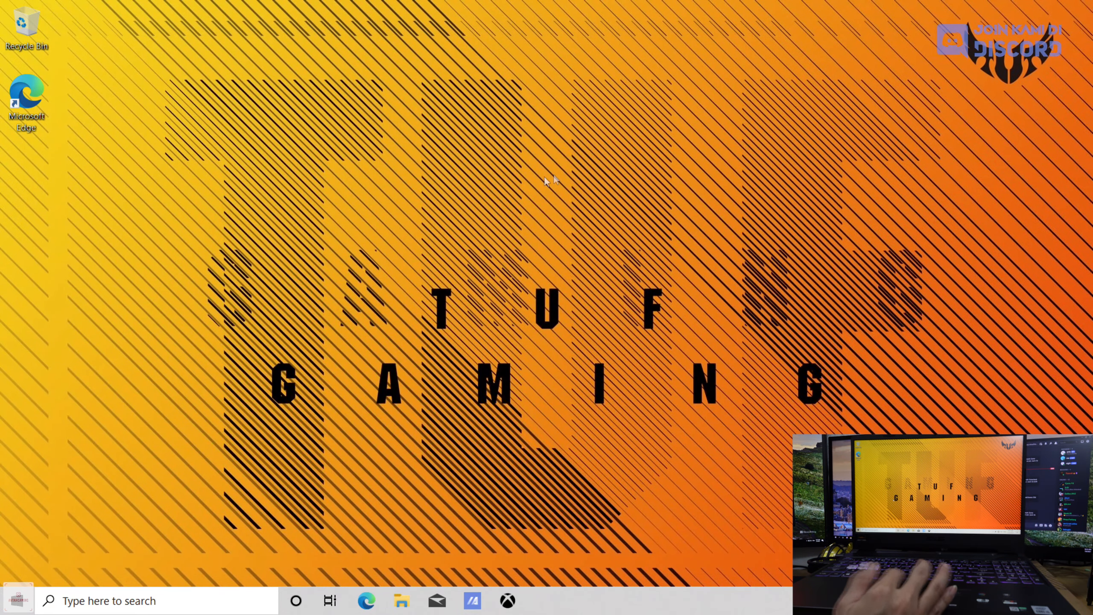
Search for "performance", open the Windows appearance and performance options, and choose Adjust for best performance.
left_click(123, 602)
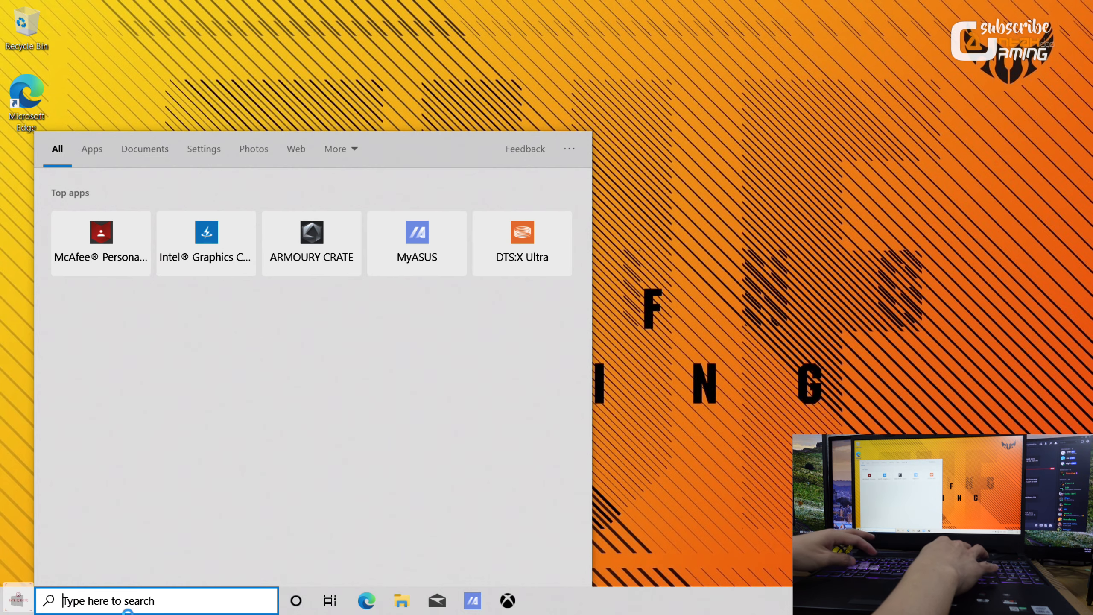
type("perform")
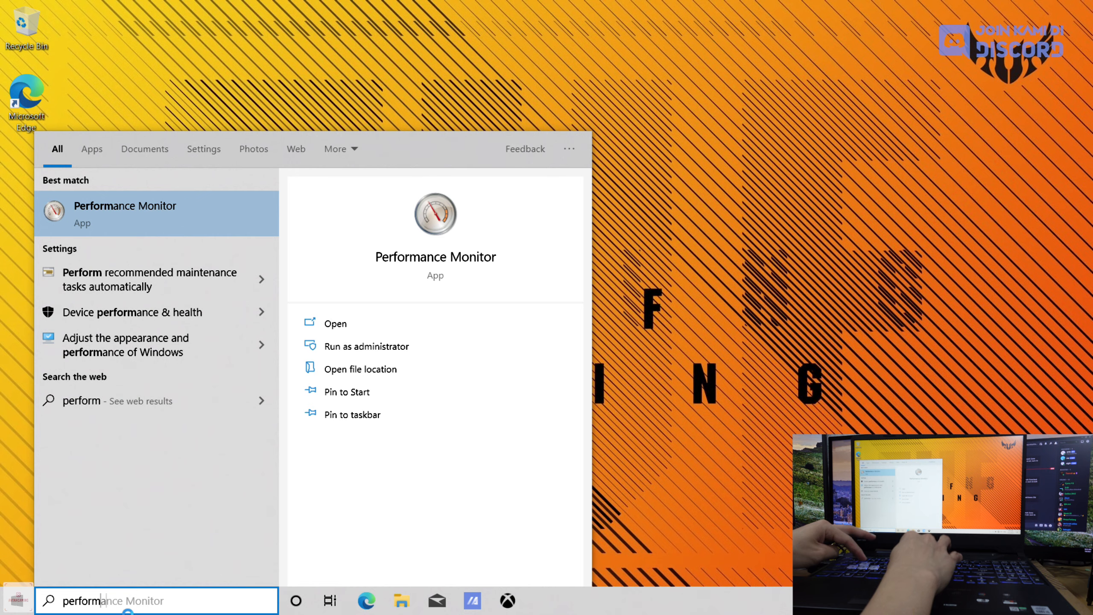
type("ance")
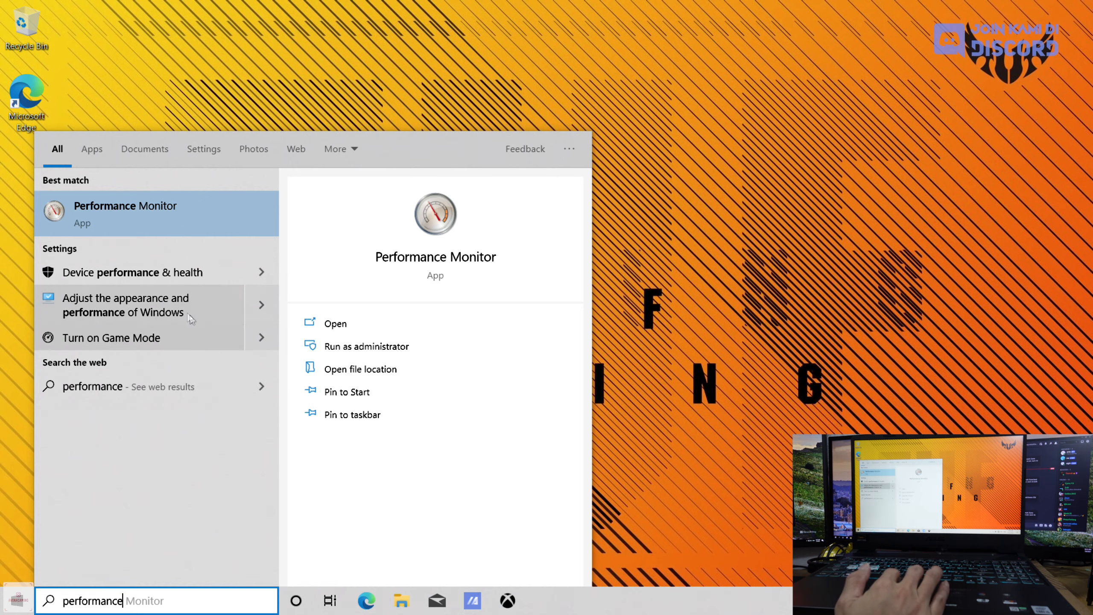
left_click(161, 306)
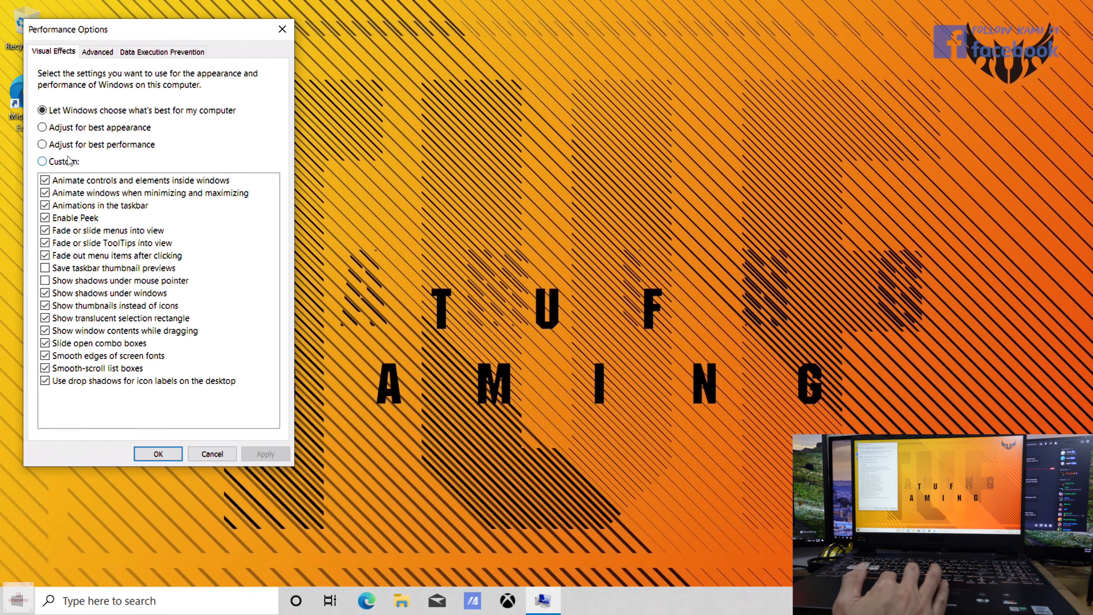
left_click(60, 147)
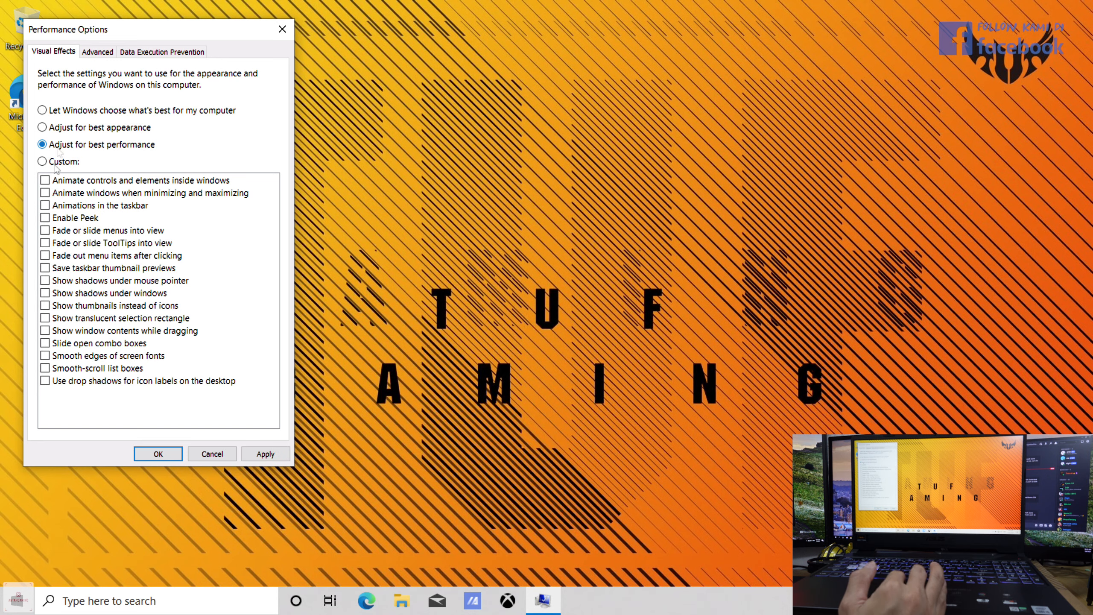
Re-enable desktop icon label drop shadows, smooth screen font edges and thumbnails instead of icons, and save the visual effects.
left_click(62, 385)
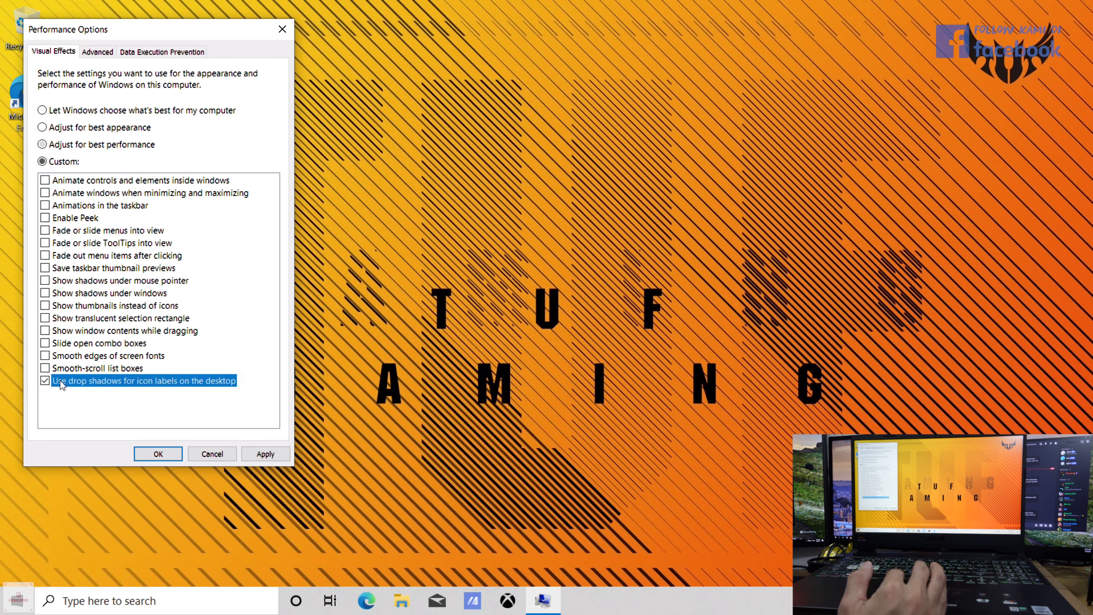
left_click(53, 358)
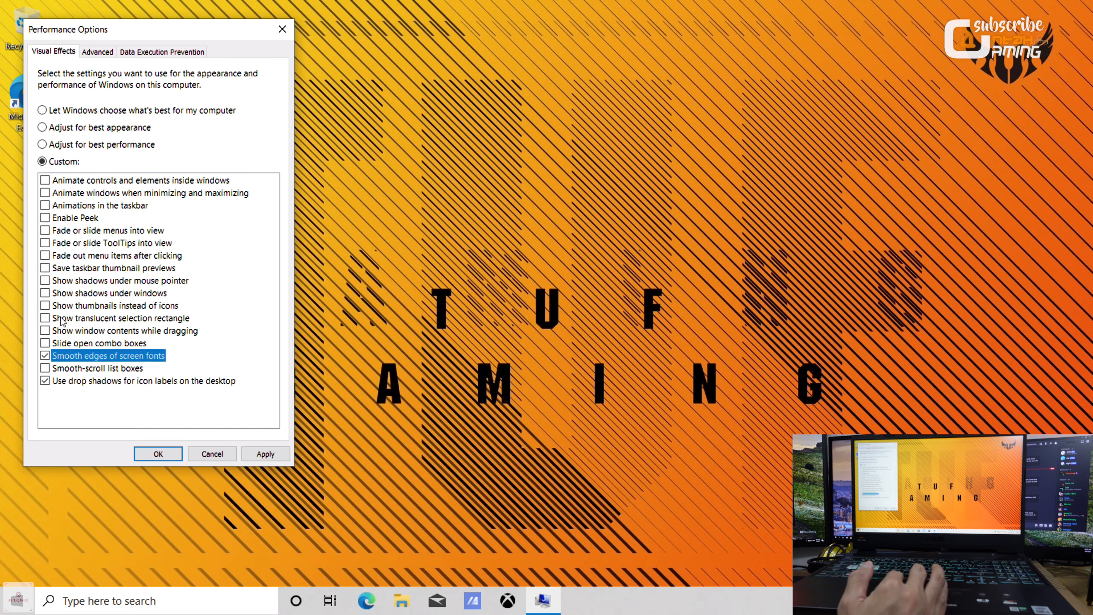
left_click(48, 308)
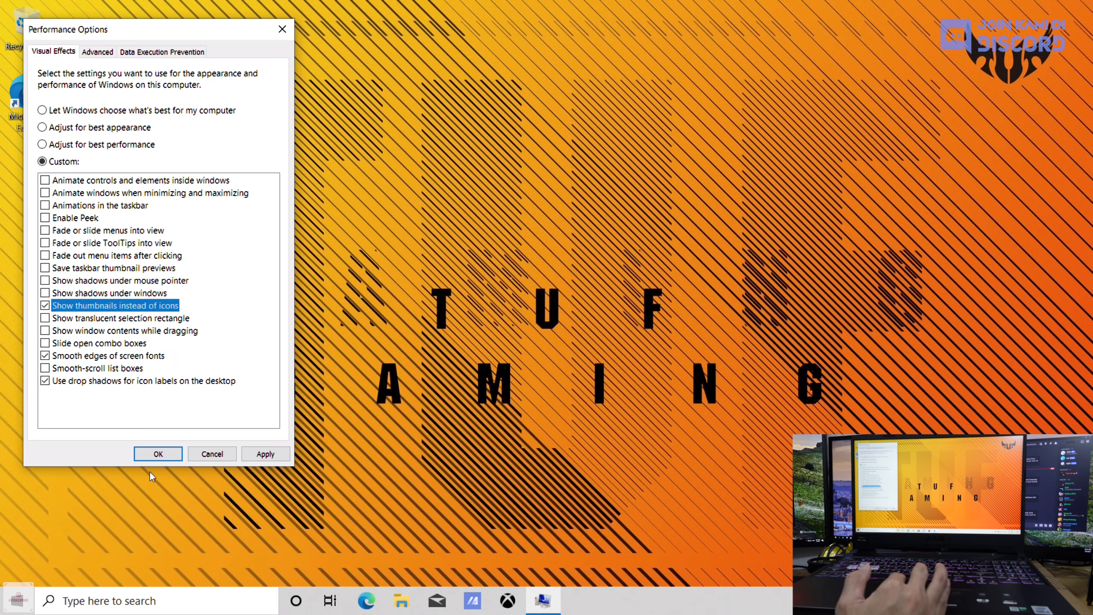
left_click(159, 455)
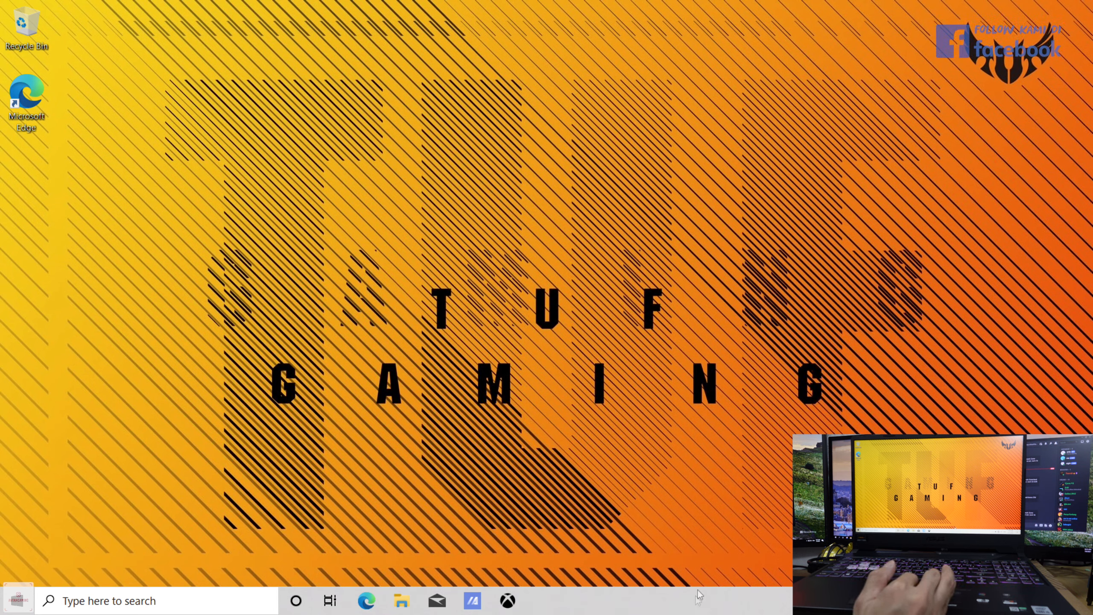
Hide the Cortana button on the taskbar and reduce the search box to a search icon.
right_click(667, 609)
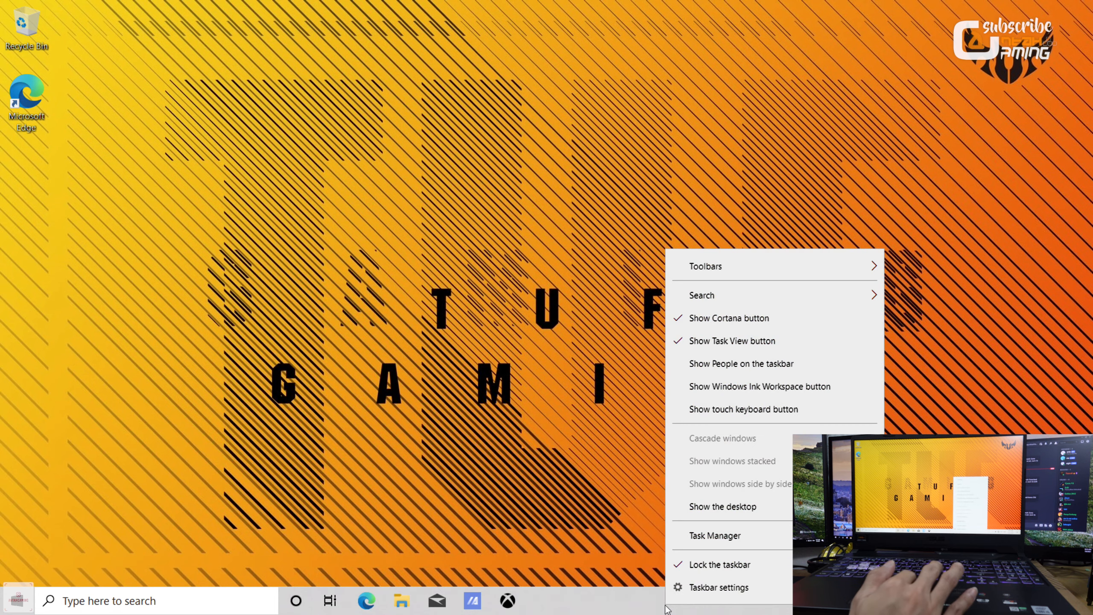
left_click(707, 325)
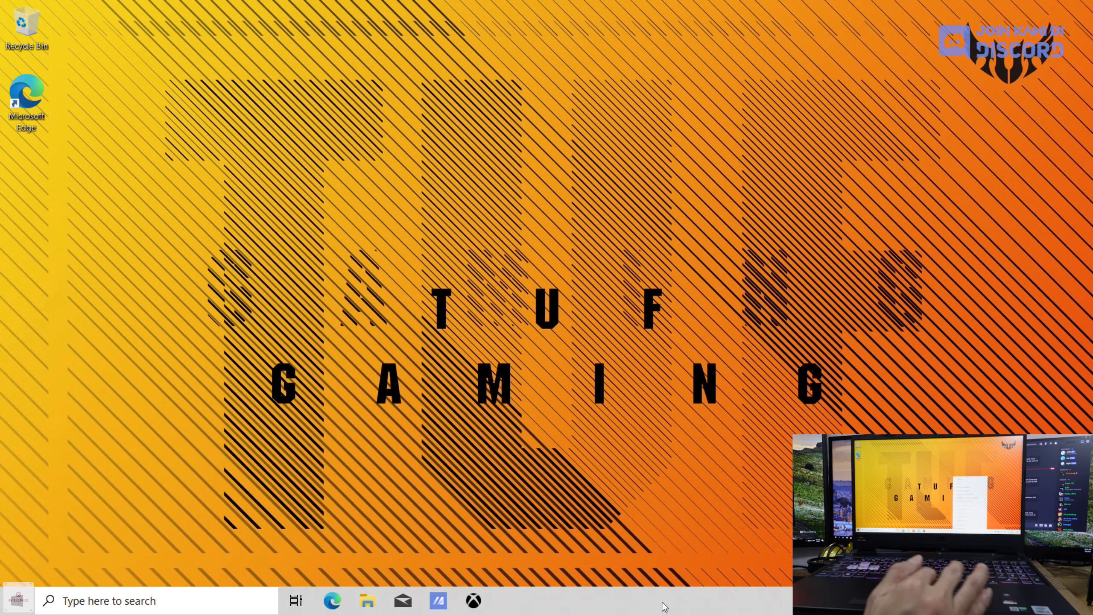
right_click(662, 606)
mouse_move(703, 297)
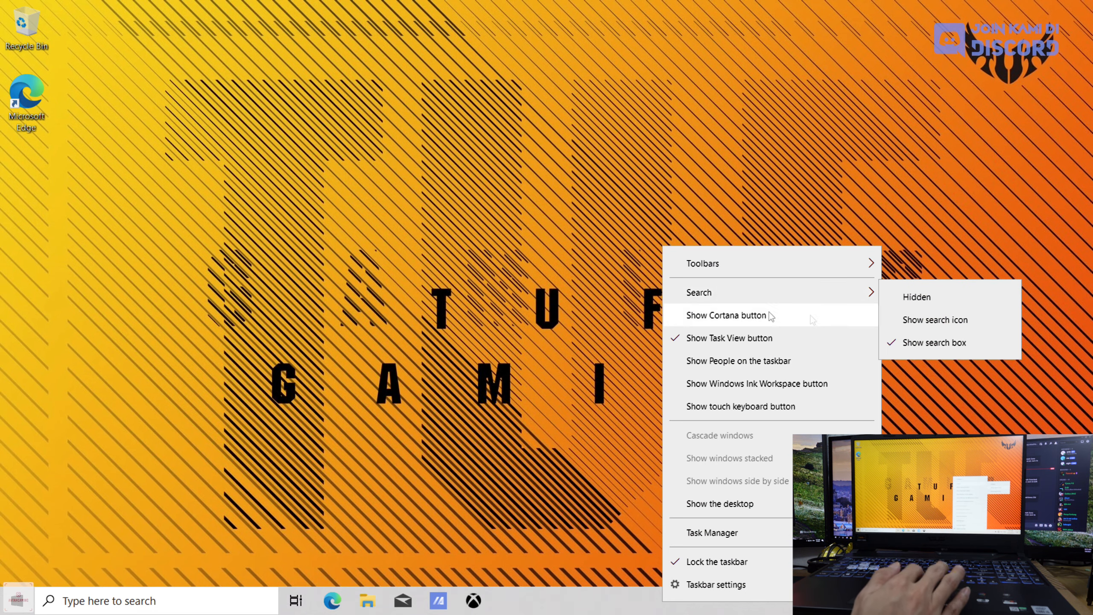
left_click(922, 320)
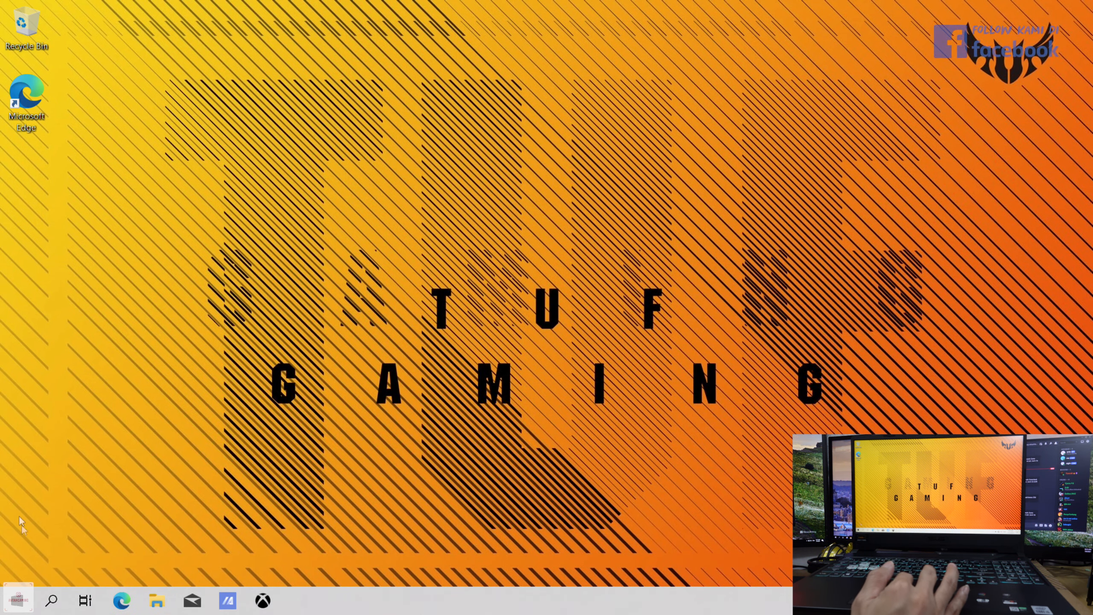
left_click(52, 600)
left_click(52, 600)
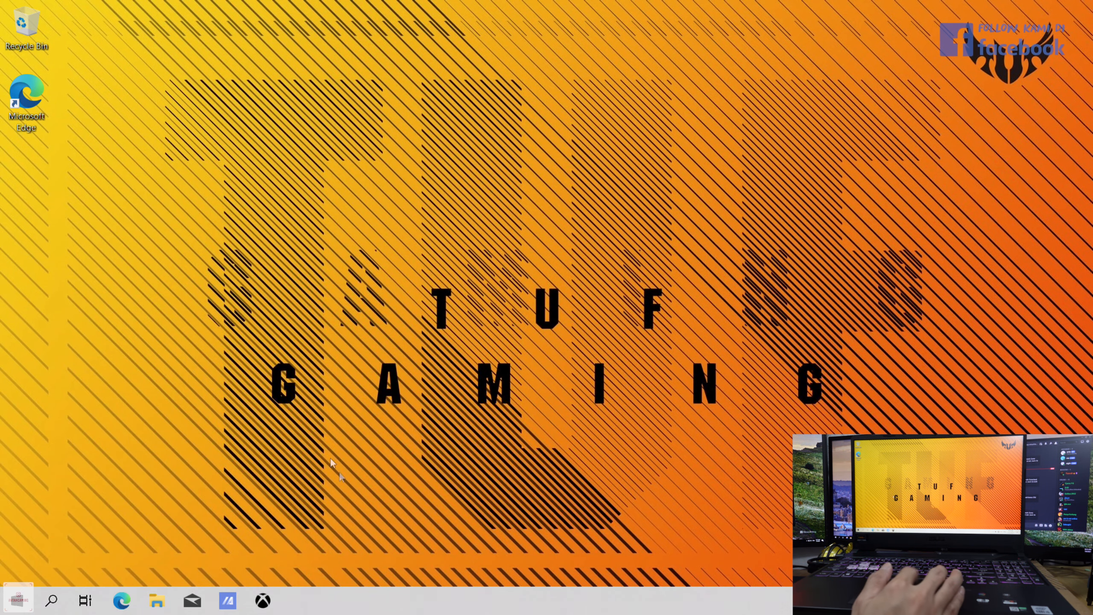
Open the Colors page of the desktop personalization settings and turn transparency effects off.
right_click(212, 297)
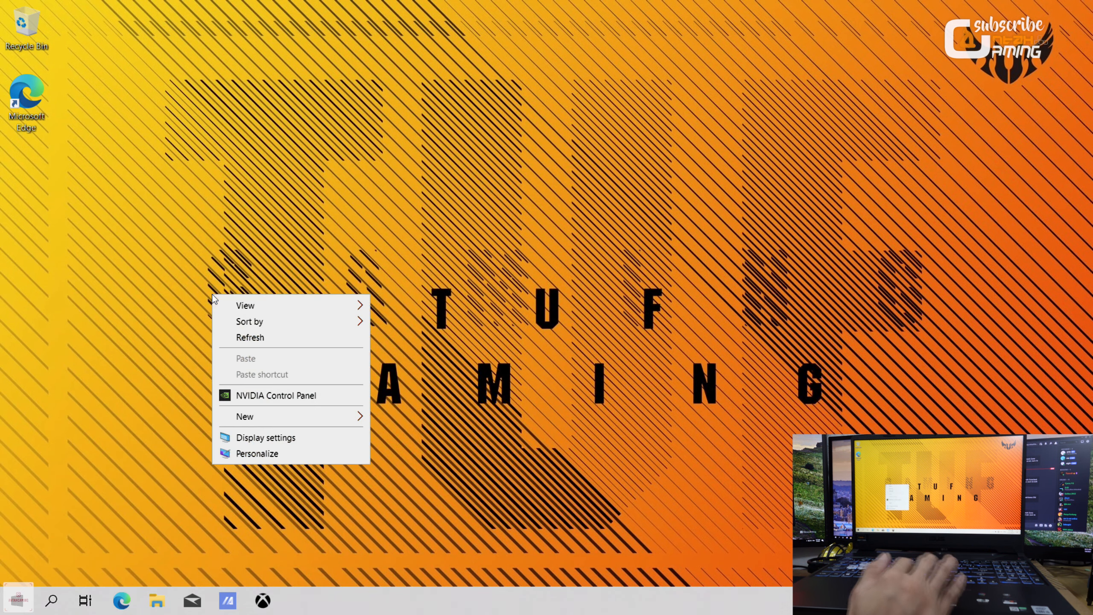
left_click(259, 455)
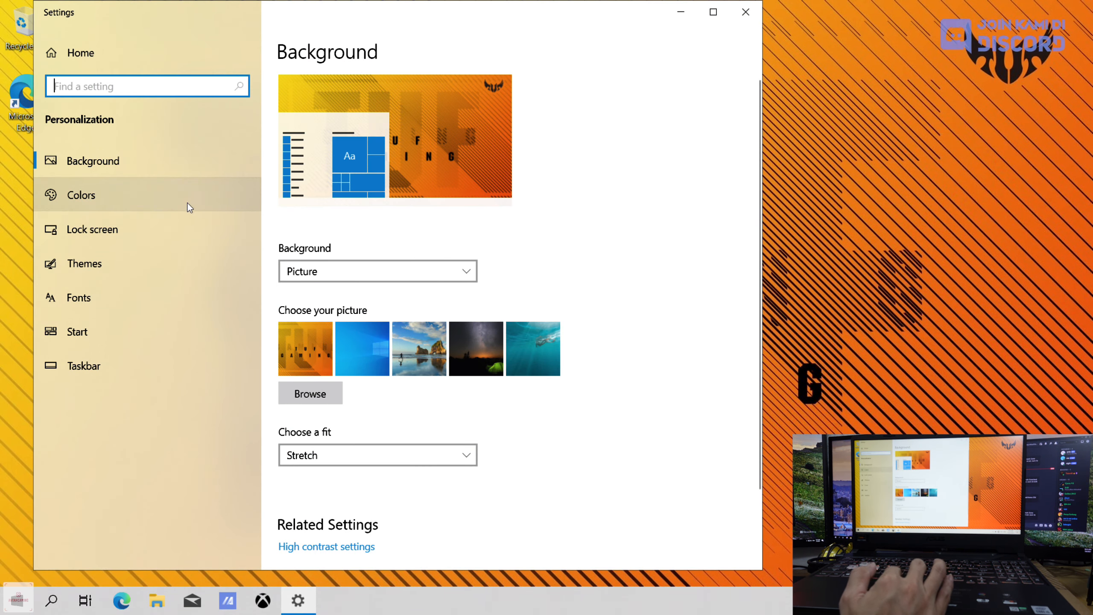
left_click(157, 206)
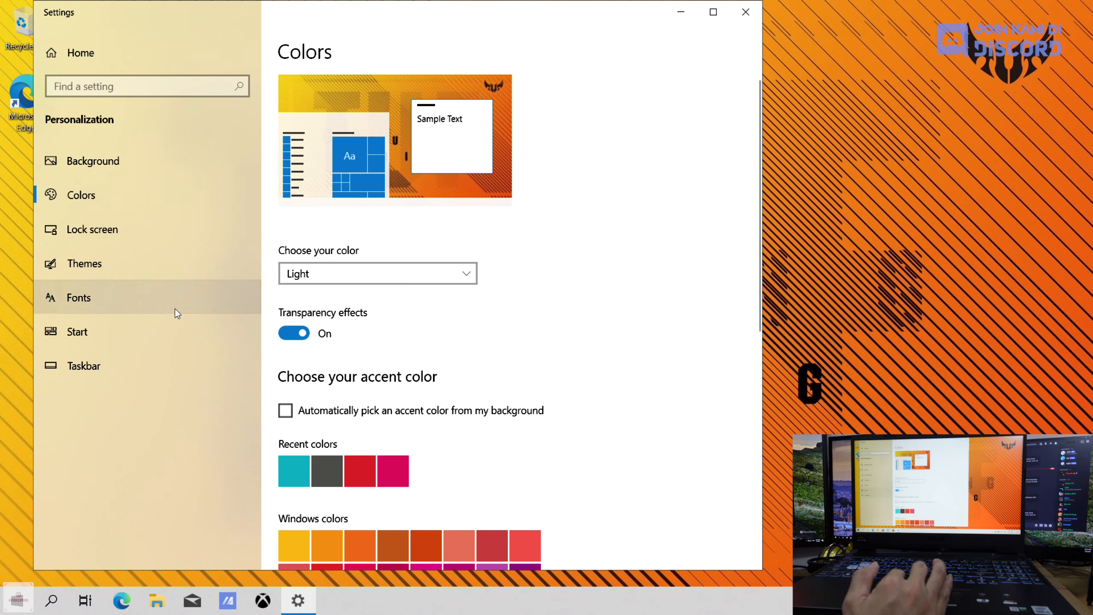
left_click(288, 342)
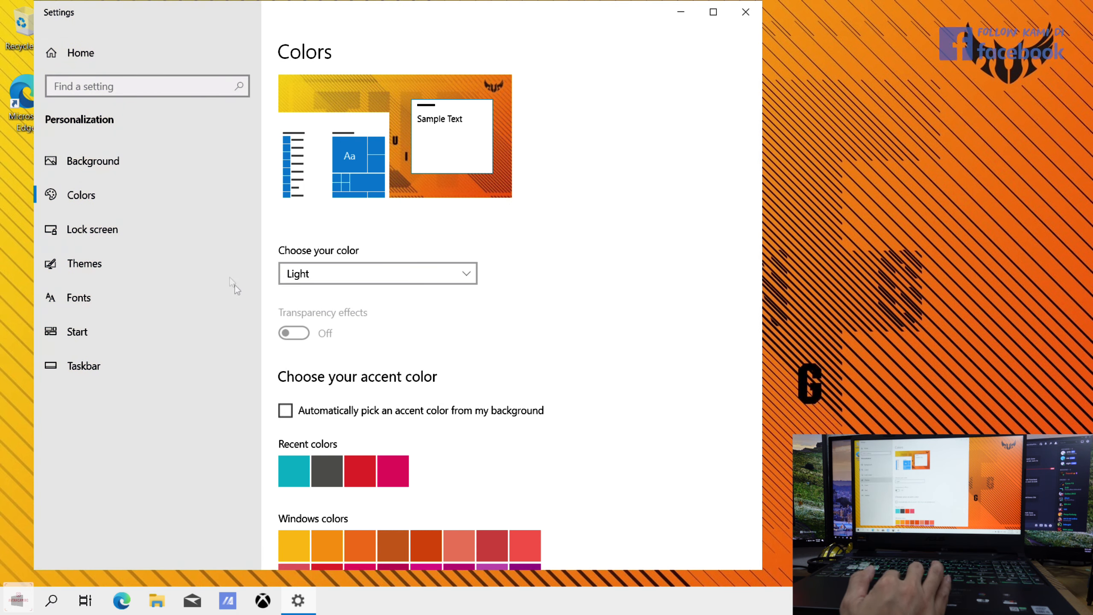
left_click(304, 338)
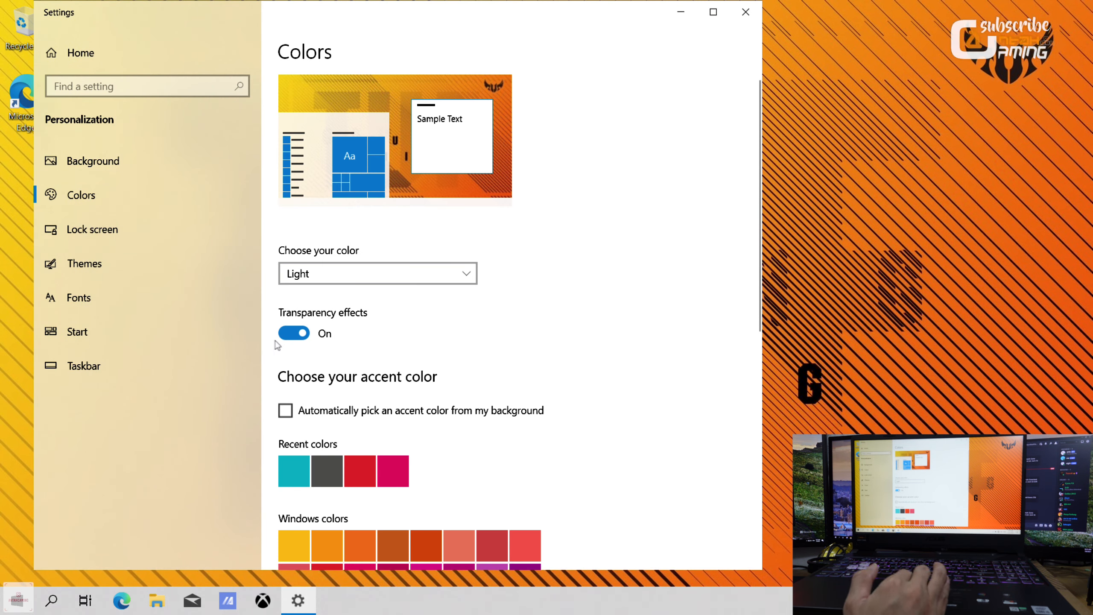
left_click(288, 338)
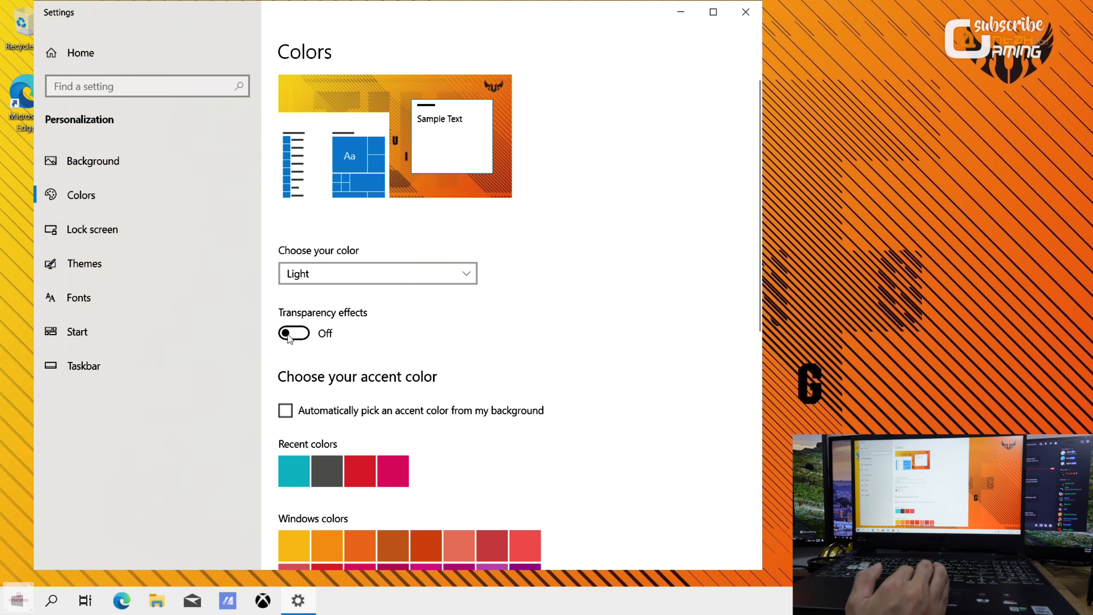
From the Themes page, open the desktop icon settings, enable the Computer icon on the desktop, and close Settings.
left_click(99, 259)
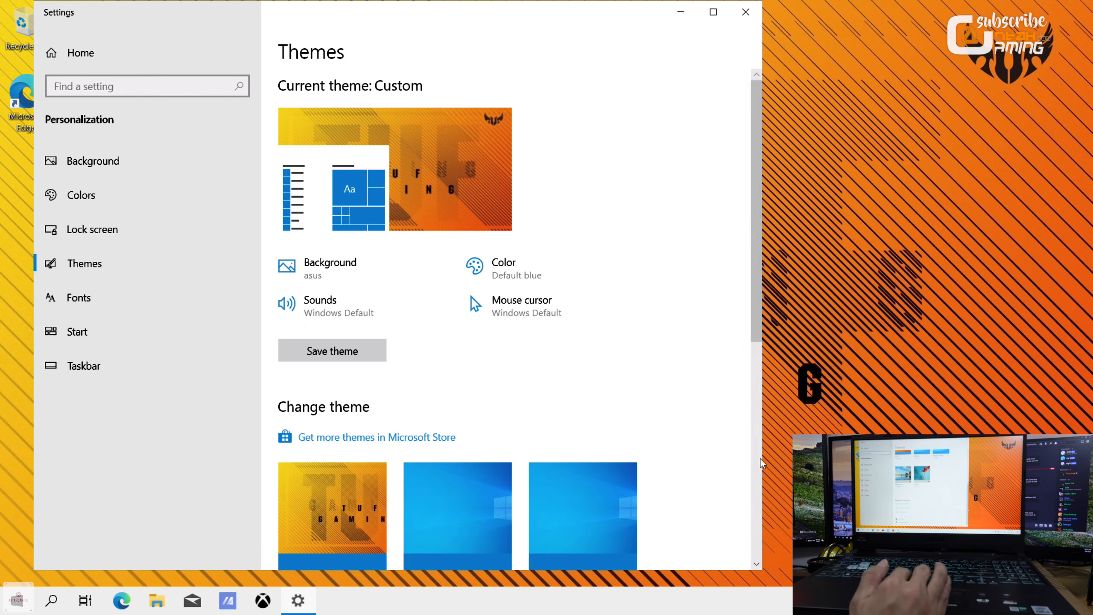
scroll(760, 460, "down", 10)
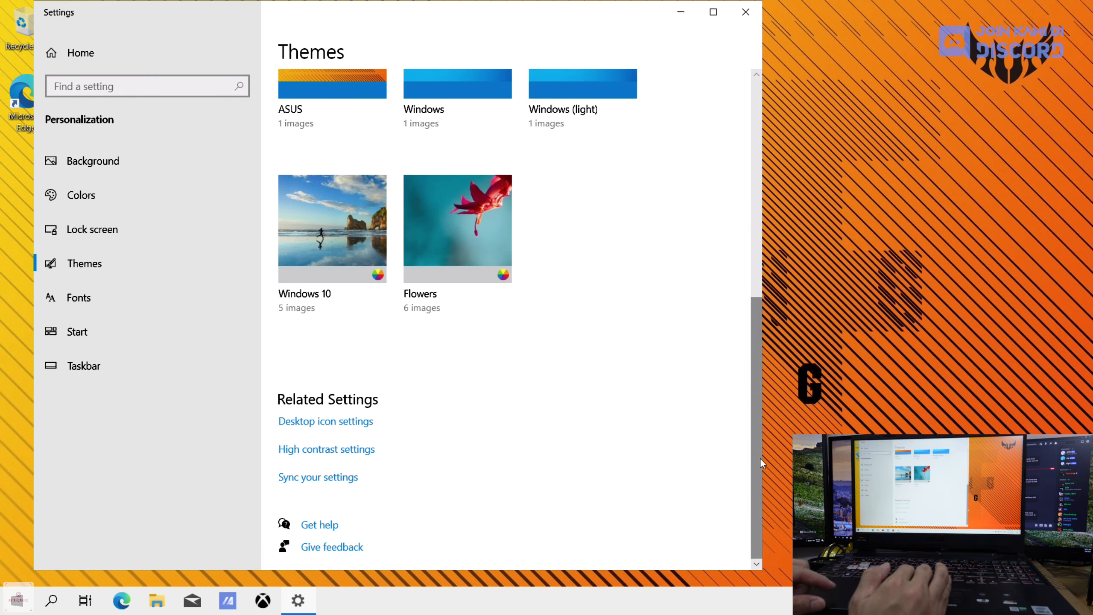
mouse_move(760, 458)
left_mouse_down()
mouse_move(761, 402)
mouse_move(752, 465)
left_mouse_up()
left_click(354, 424)
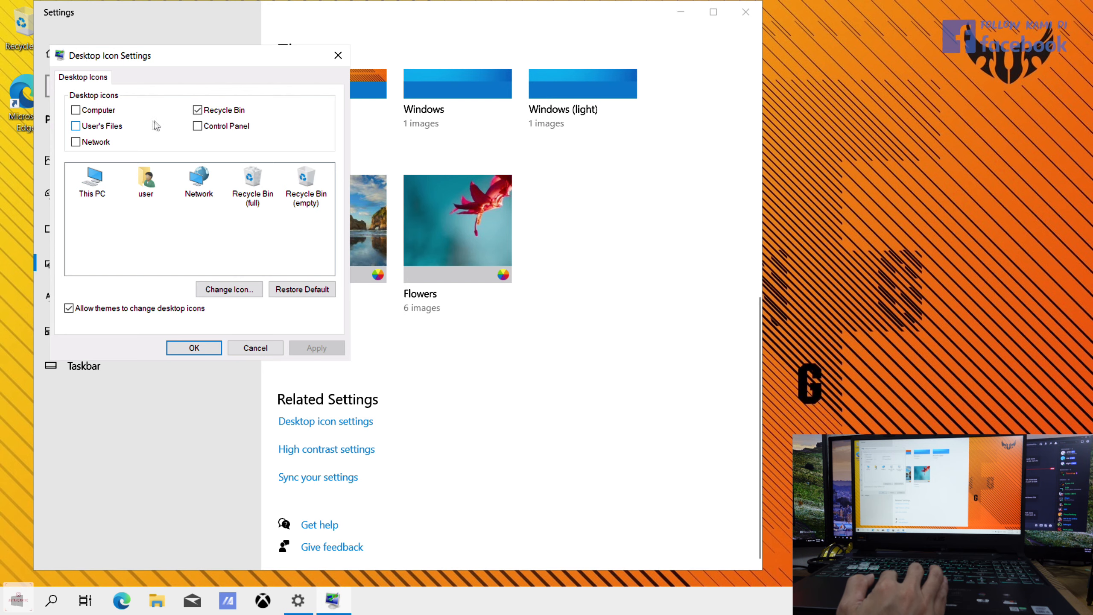
left_click(85, 112)
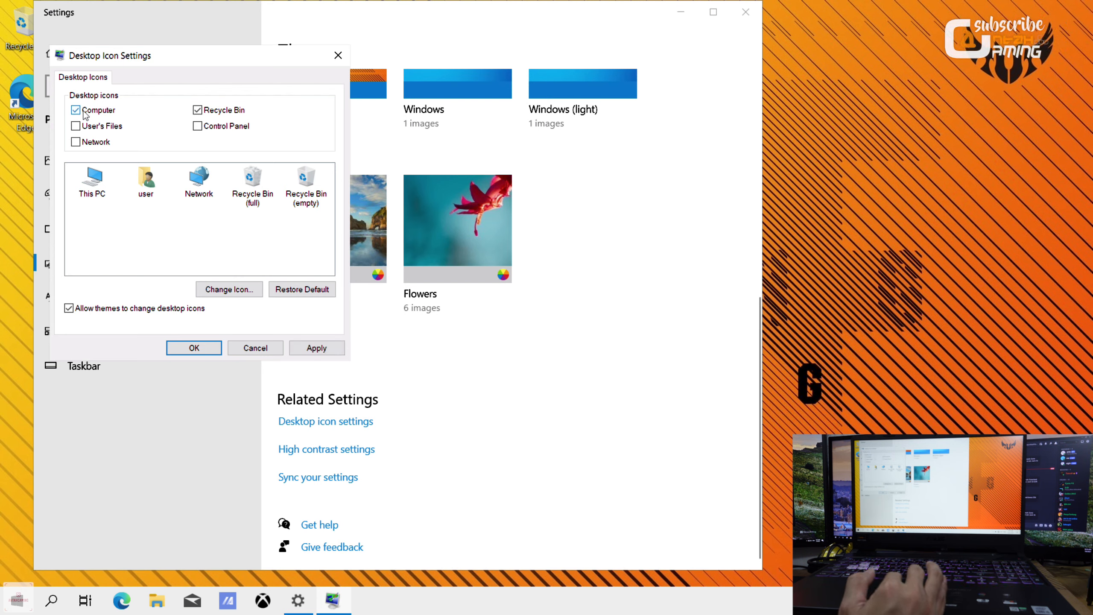
left_click(194, 347)
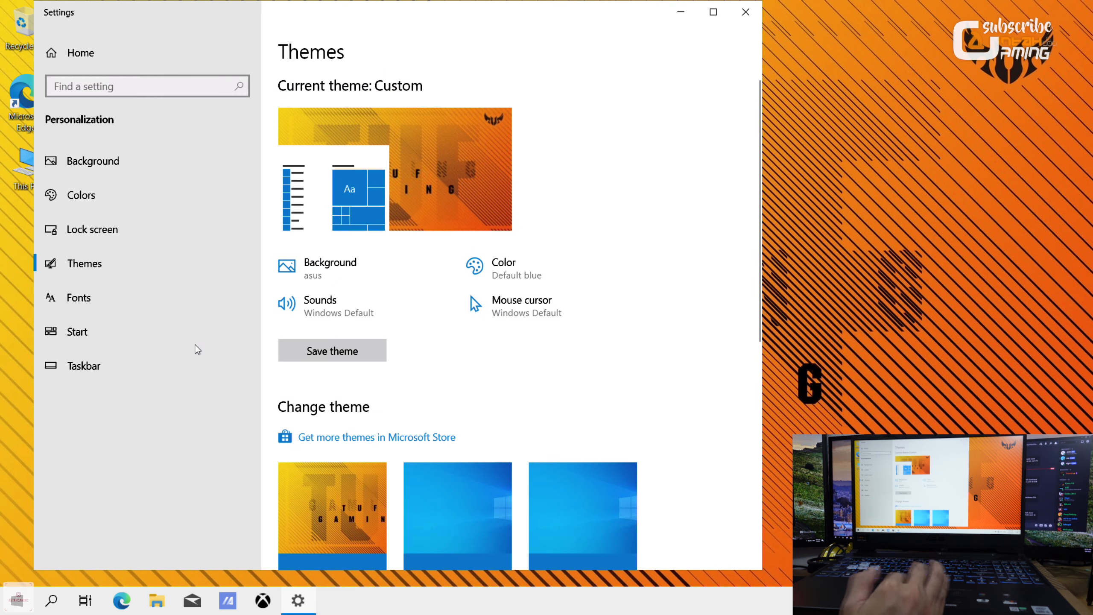
key("alt+F4")
Search for "control", open Control Panel, and go to the list of programs that can be uninstalled.
left_click(59, 602)
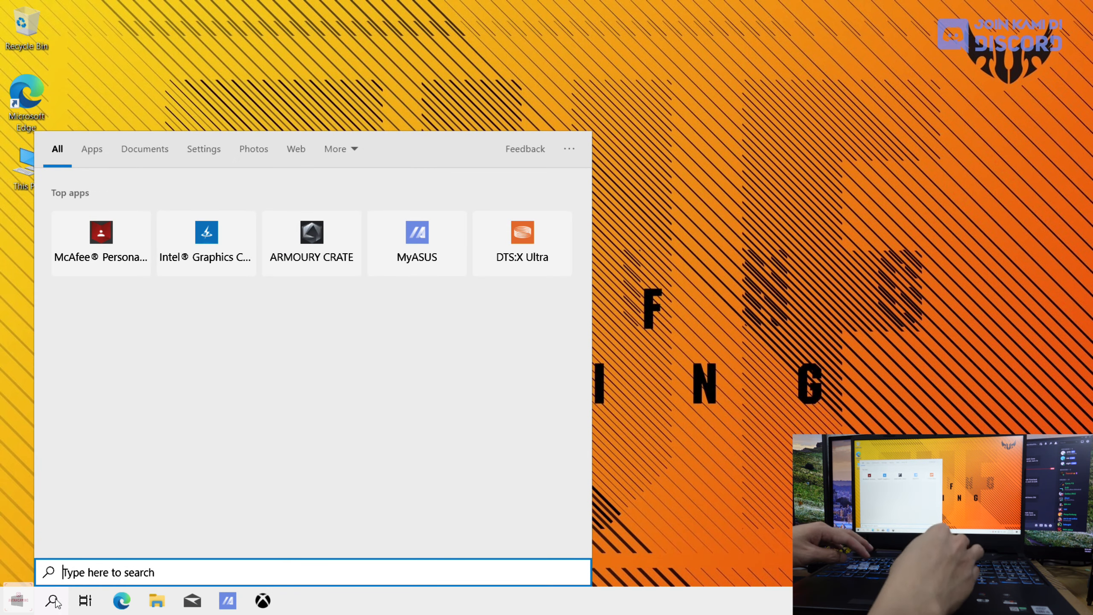
type("control")
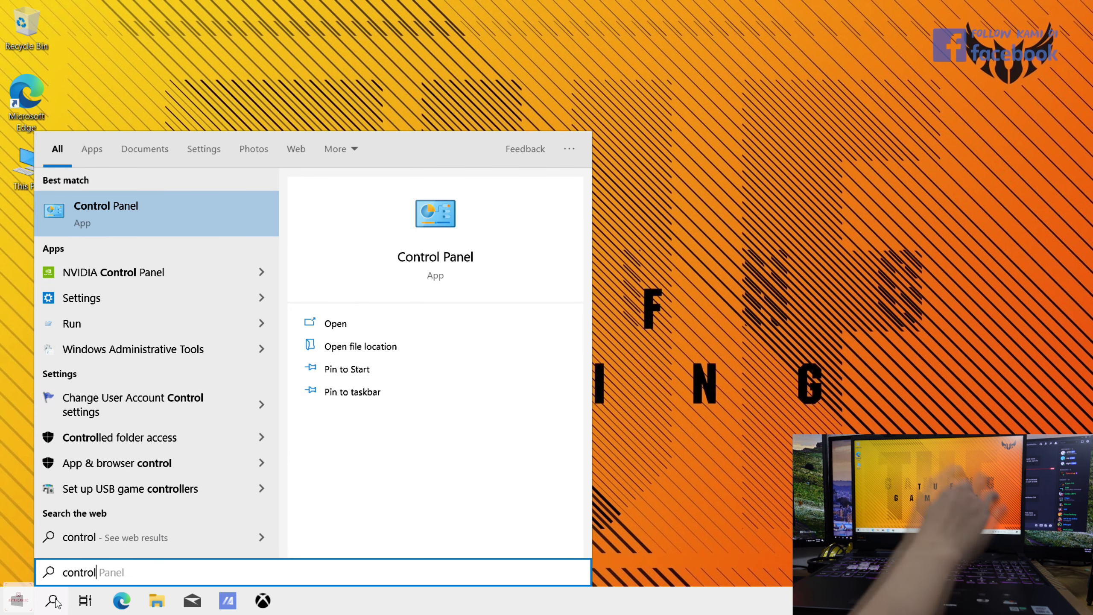
key("Return")
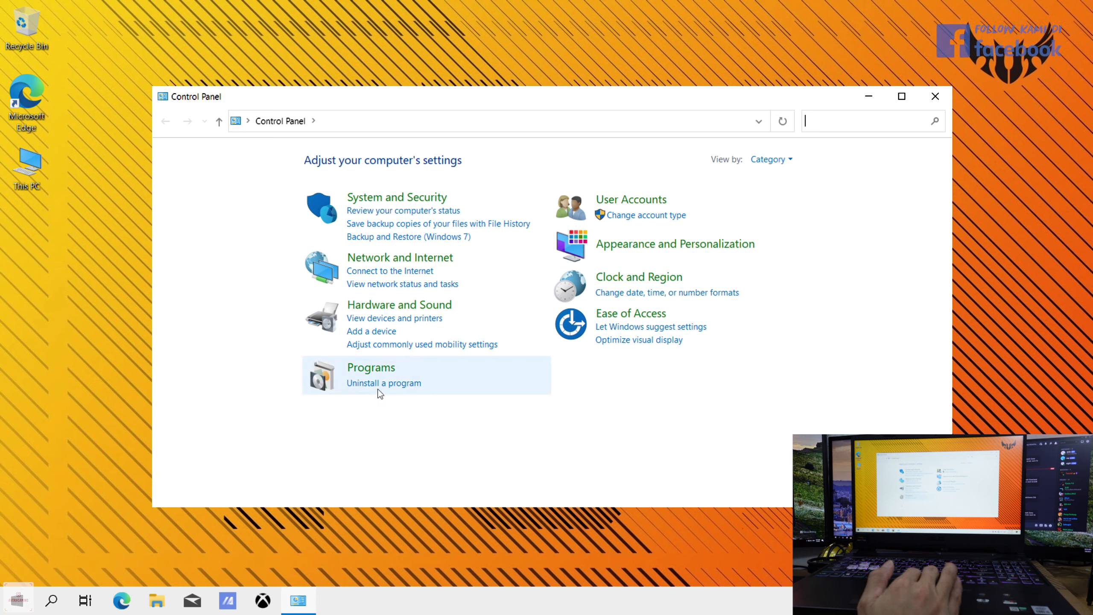
left_click(376, 388)
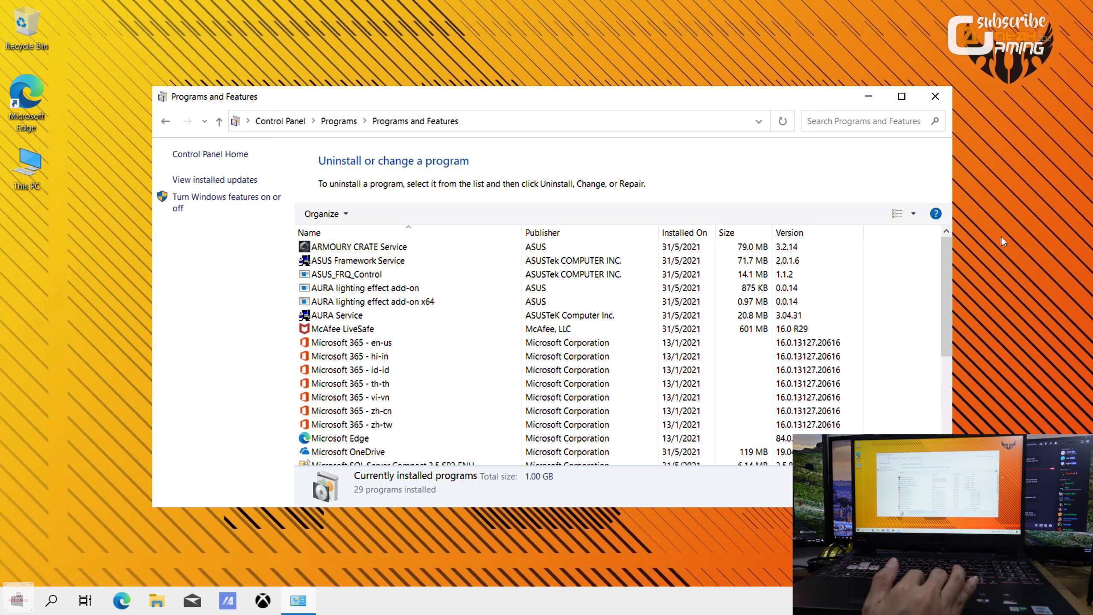
Uninstall McAfee LiveSafe from the installed programs, selecting the program for removal but keeping its remaining files, and close Programs and Features.
scroll(949, 269, "down", 1)
scroll(949, 269, "up", 1)
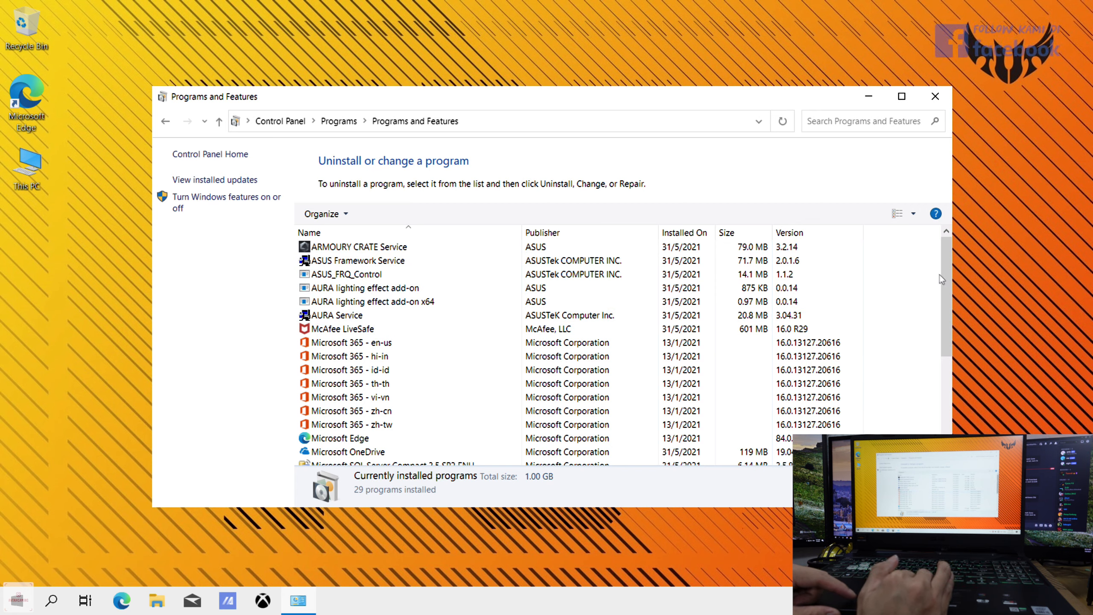
mouse_move(943, 275)
left_mouse_down()
mouse_move(940, 328)
mouse_move(949, 286)
left_mouse_up()
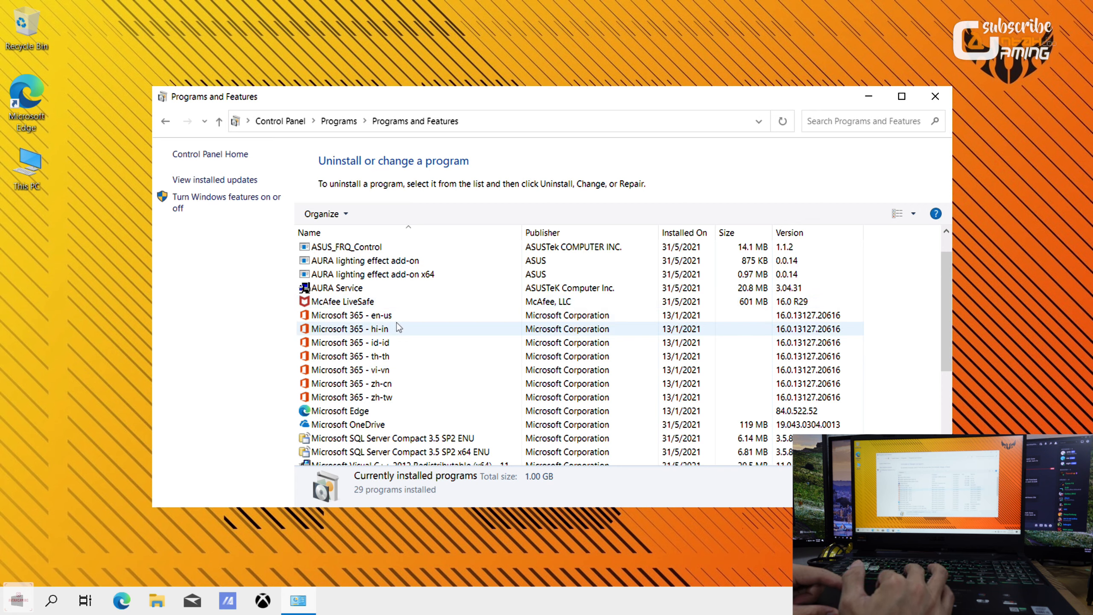
left_click(359, 307)
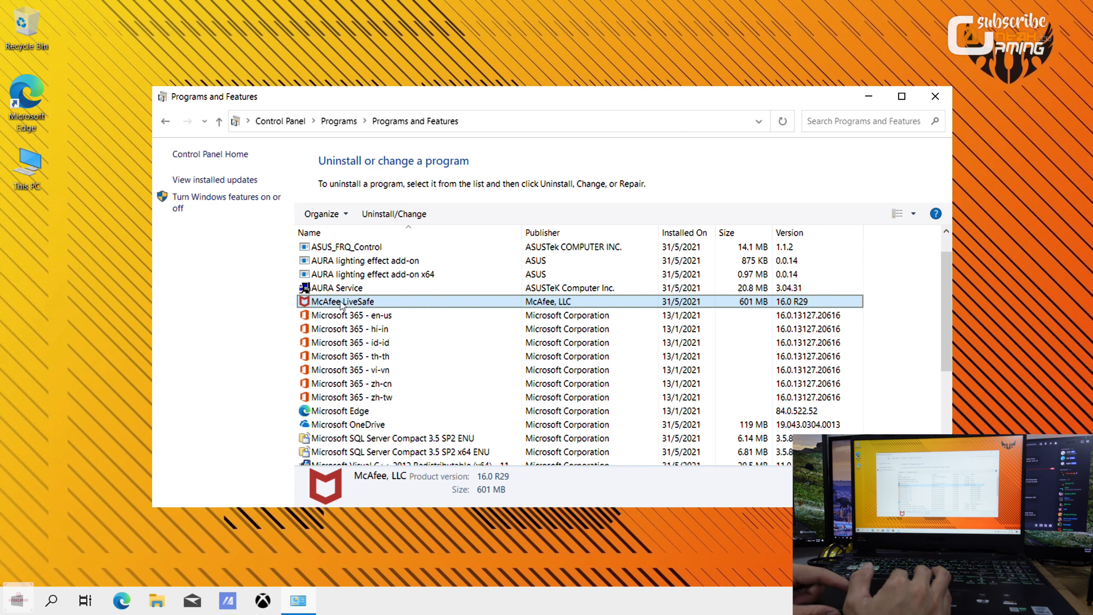
left_click(392, 214)
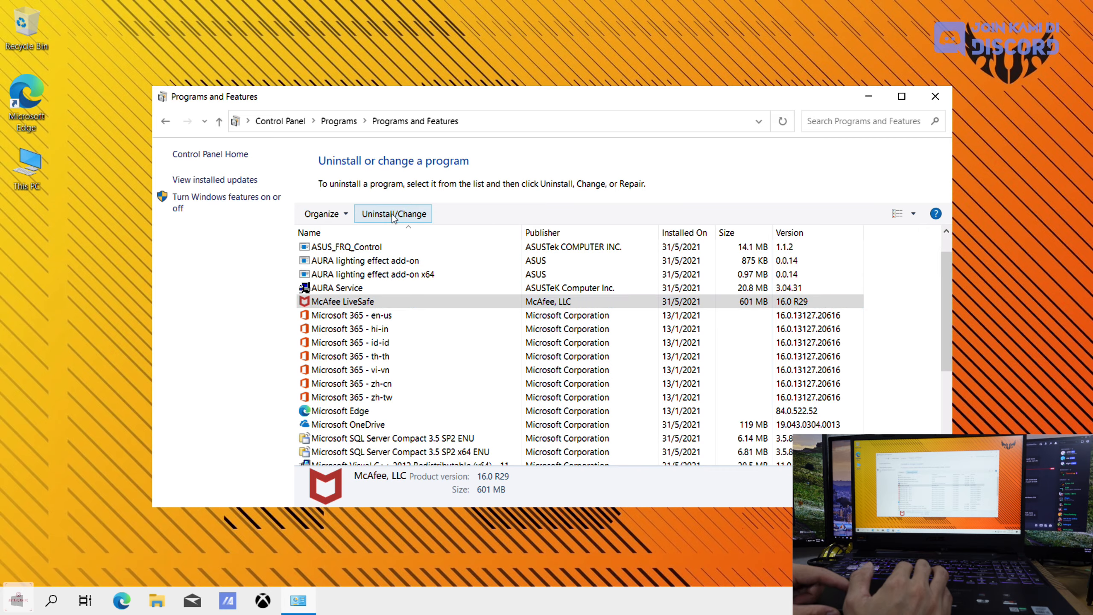
left_click(450, 391)
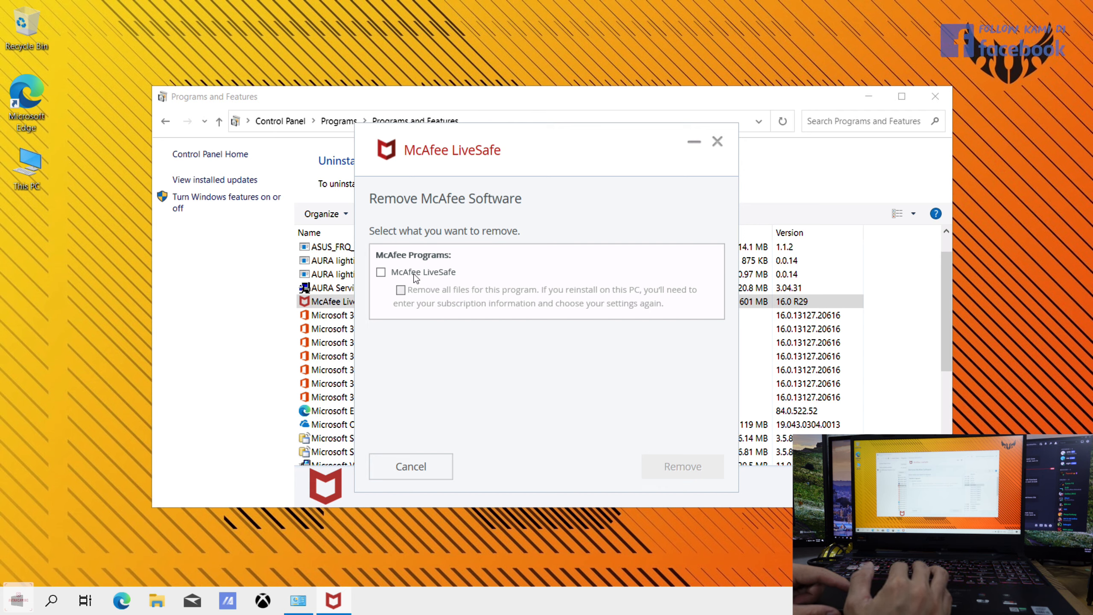
left_click(416, 278)
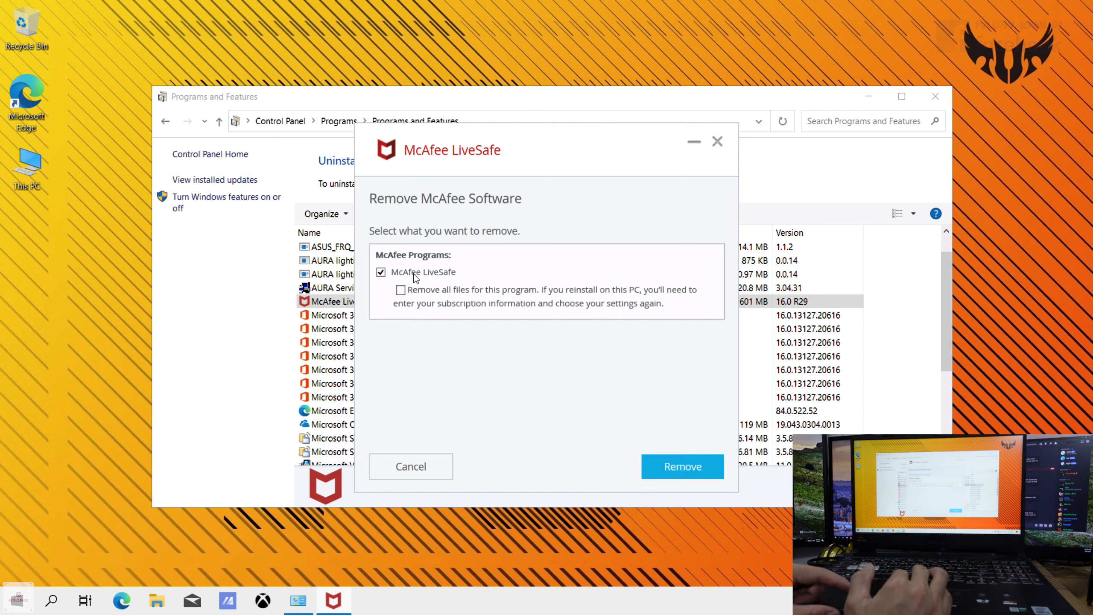
left_click(679, 467)
left_click(680, 469)
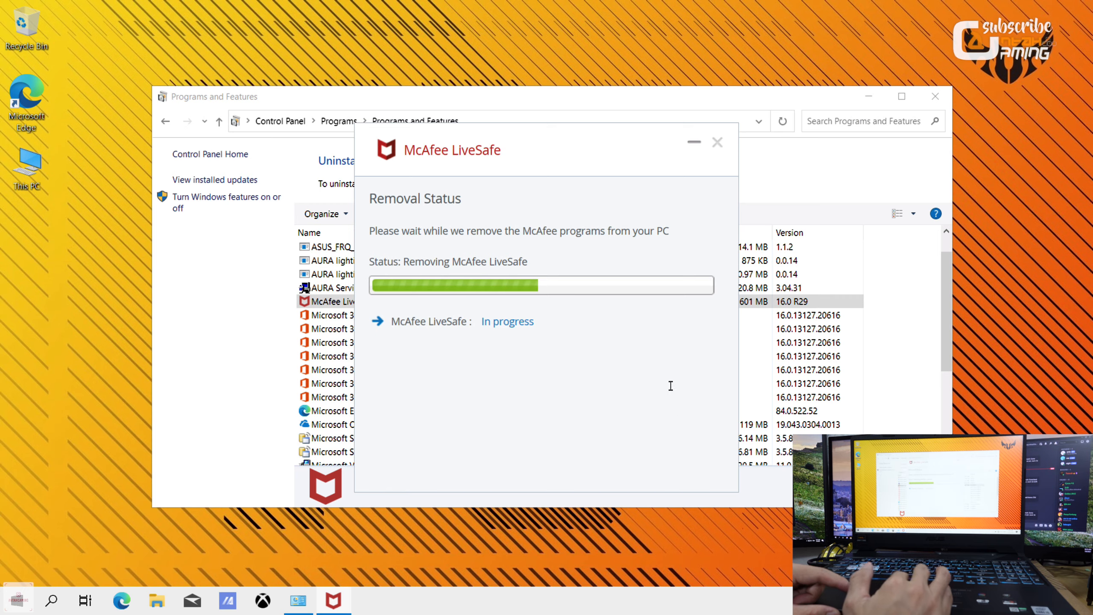
left_click(548, 93)
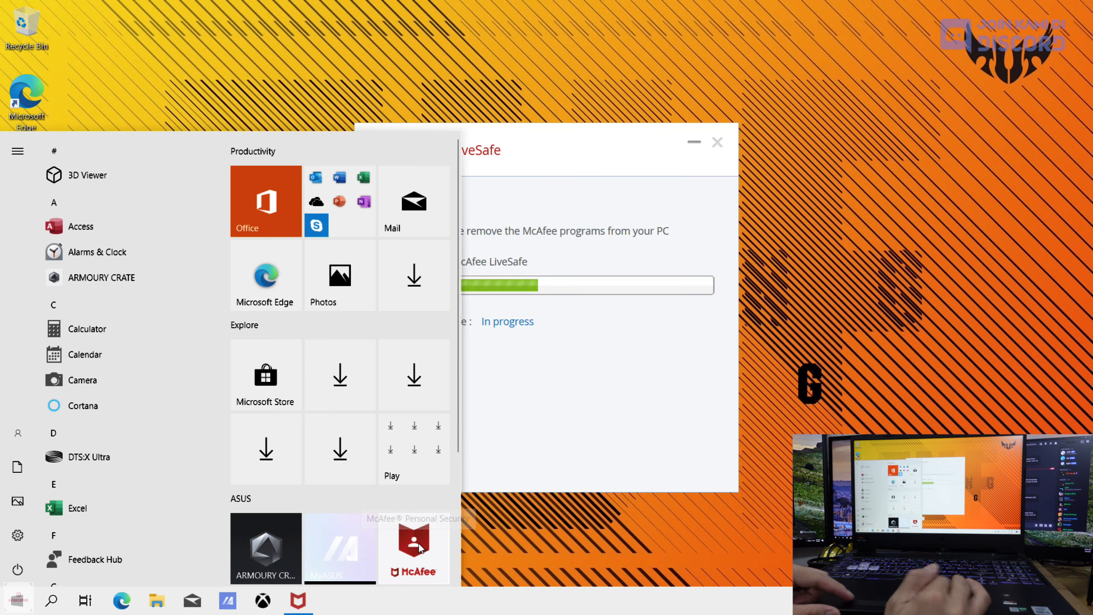
Uninstall the McAfee Personal Security app from its tile in the Start menu's ASUS group.
right_click(419, 547)
left_click(469, 536)
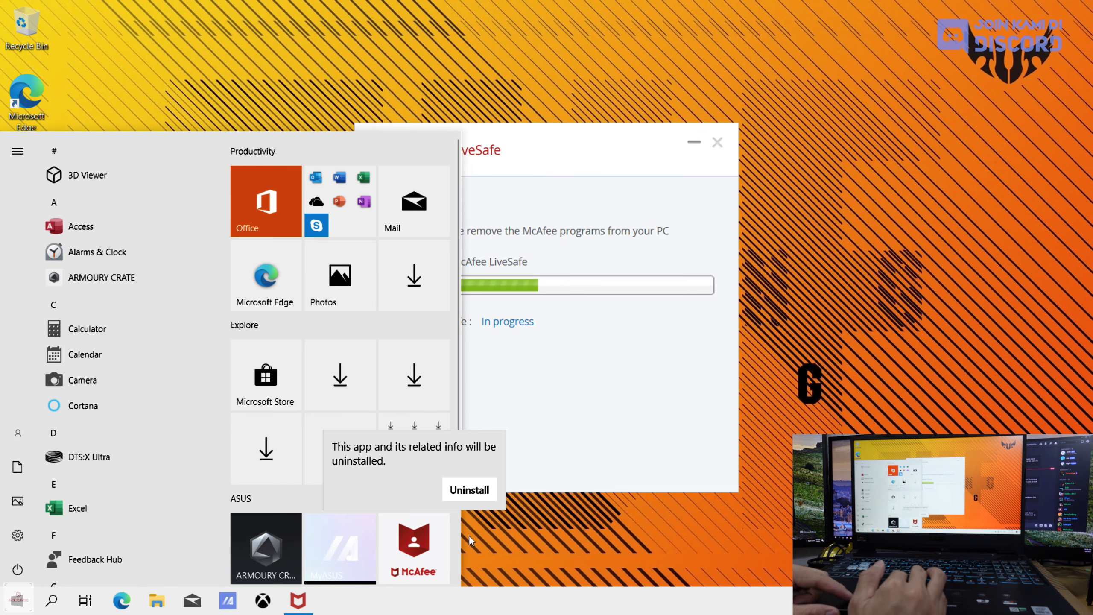
left_click(469, 497)
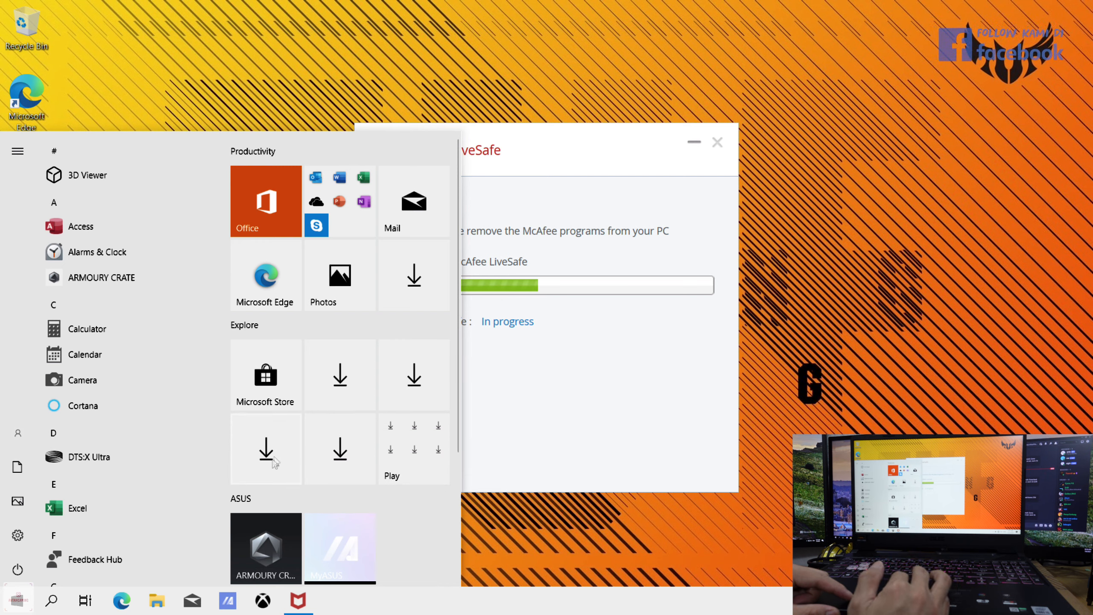
Unpin the pending-download tile from the Start menu's Productivity group and move the Microsoft Store tile into its place.
right_click(415, 279)
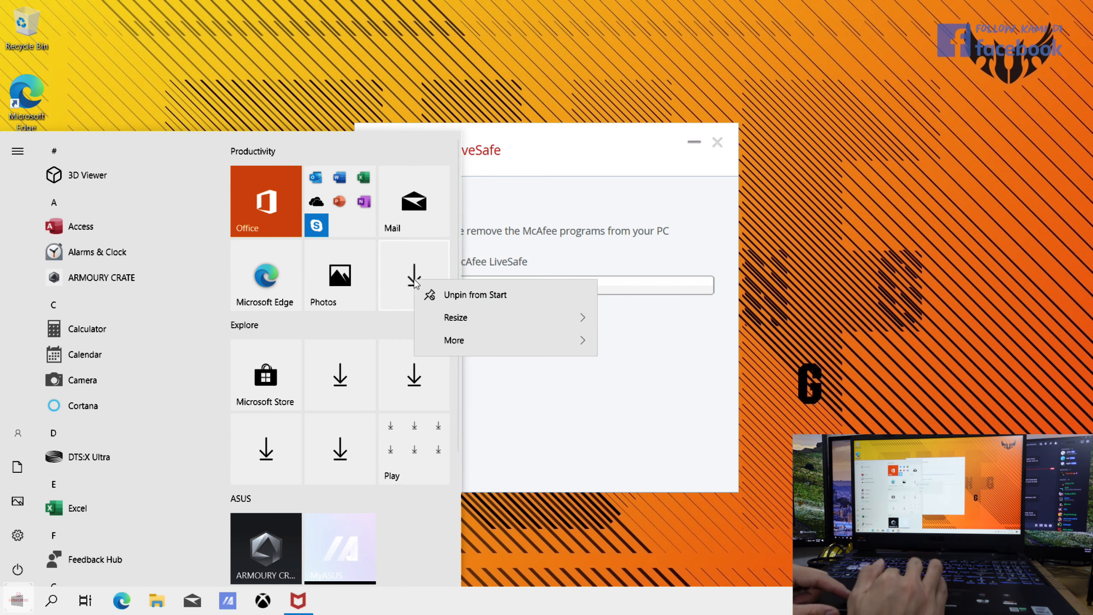
left_click(457, 296)
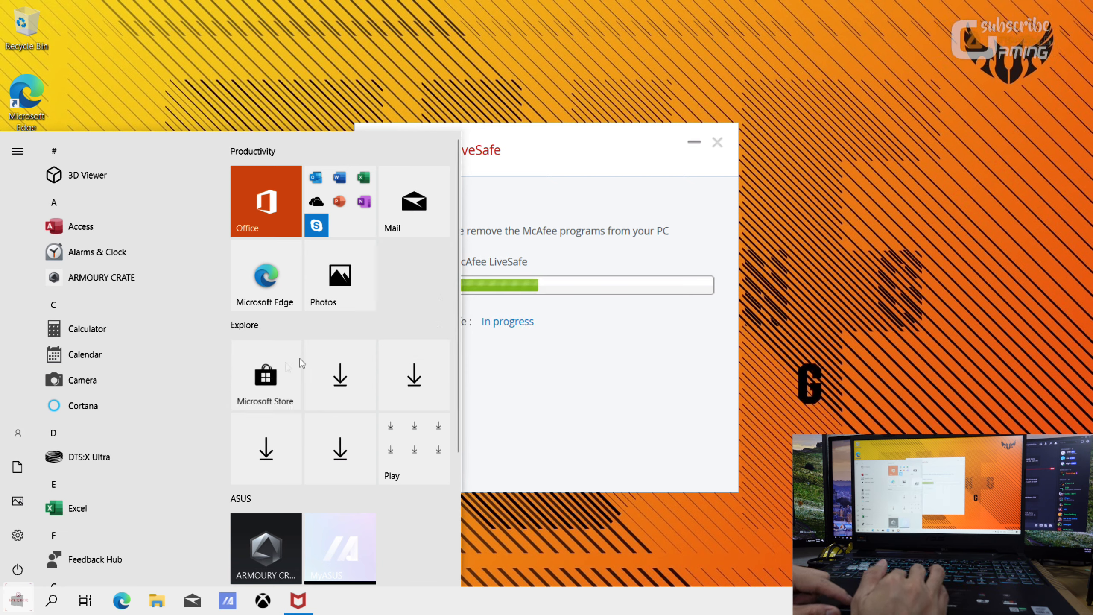
left_click_drag(279, 370, 425, 268)
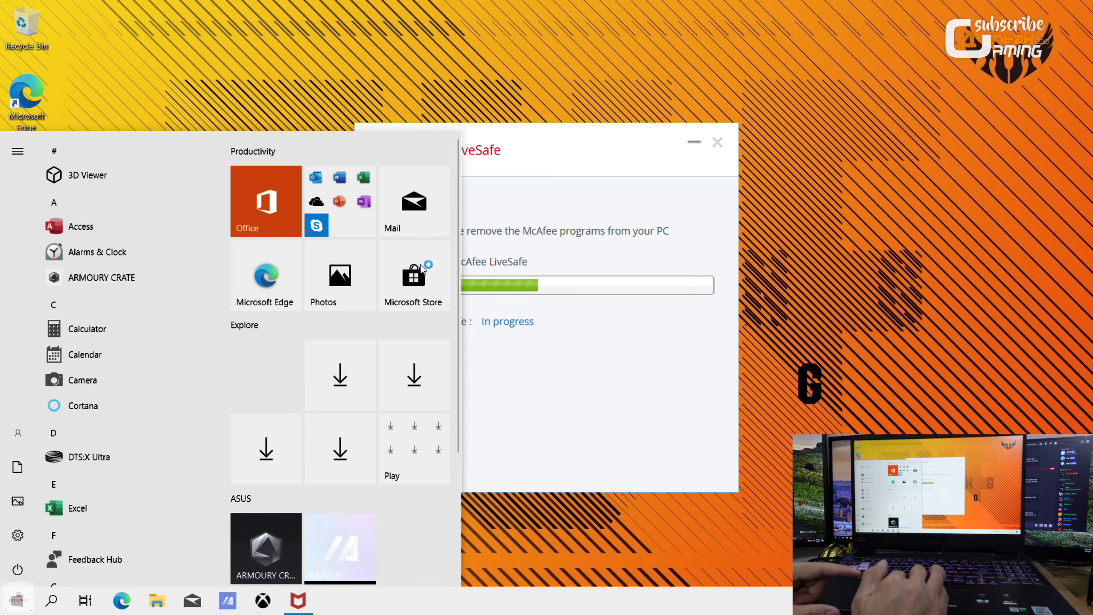
right_click(435, 330)
left_click(466, 342)
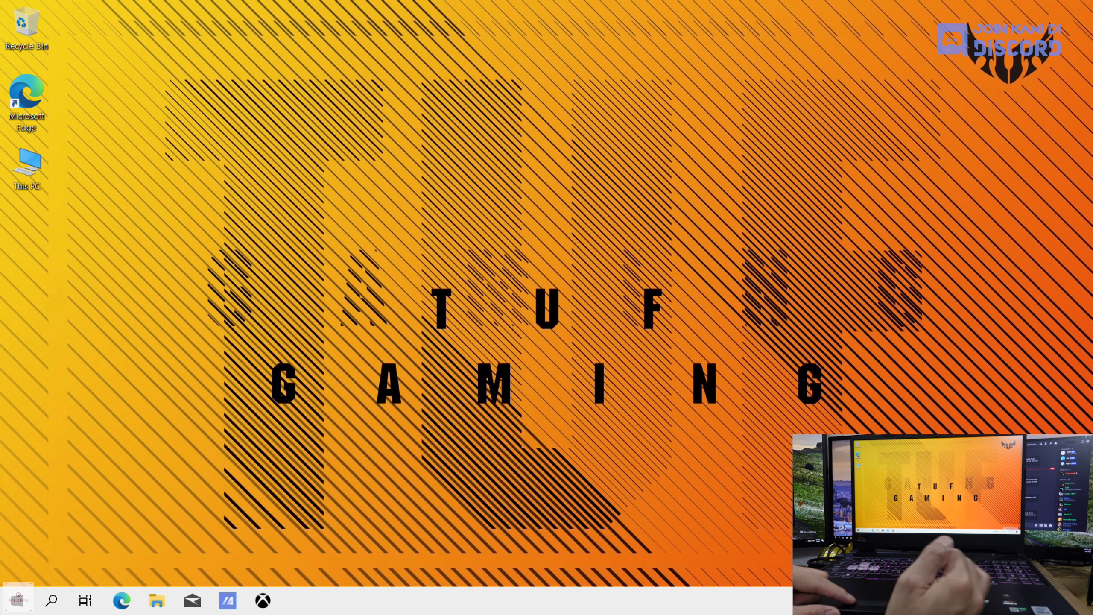
Open the date and time settings, set the time zone to (UTC+08:00) Kuala Lumpur, Singapore, and switch automatic time setting off and on again.
right_click(1027, 601)
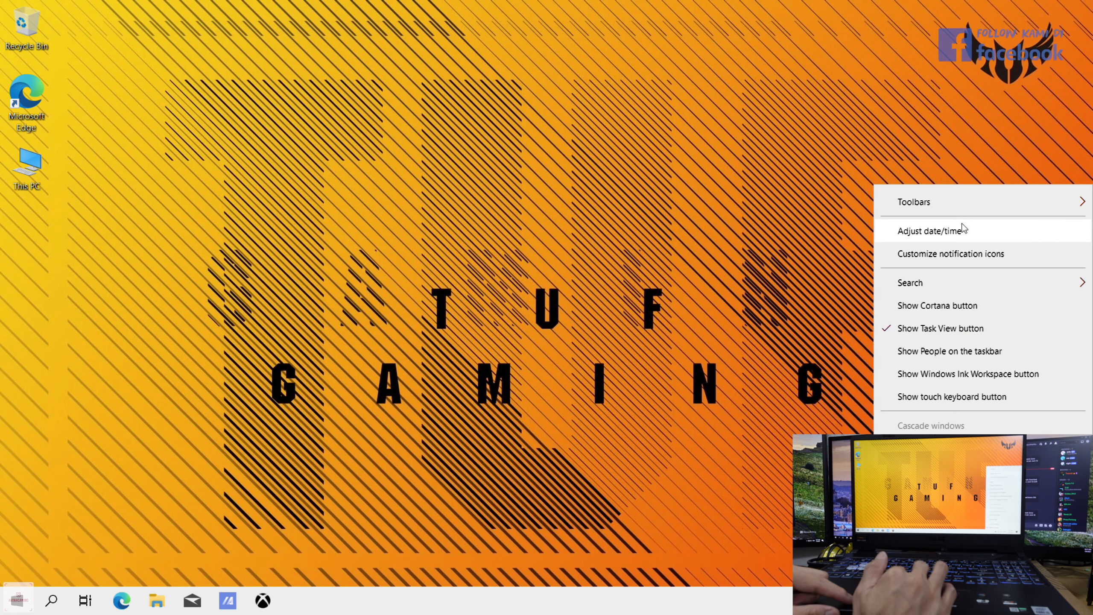
left_click(904, 230)
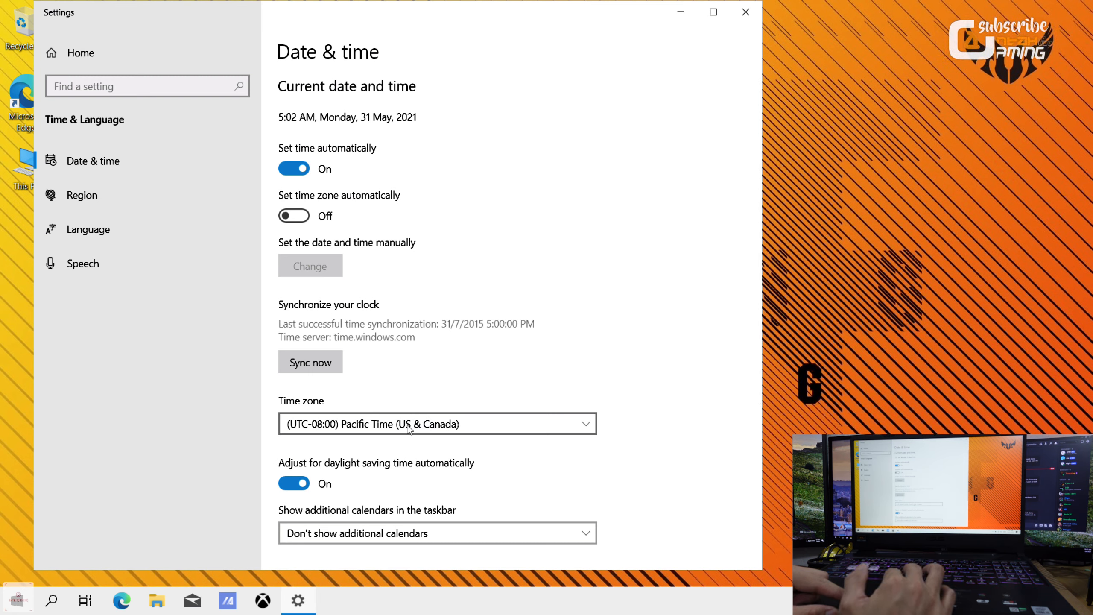
left_click(447, 425)
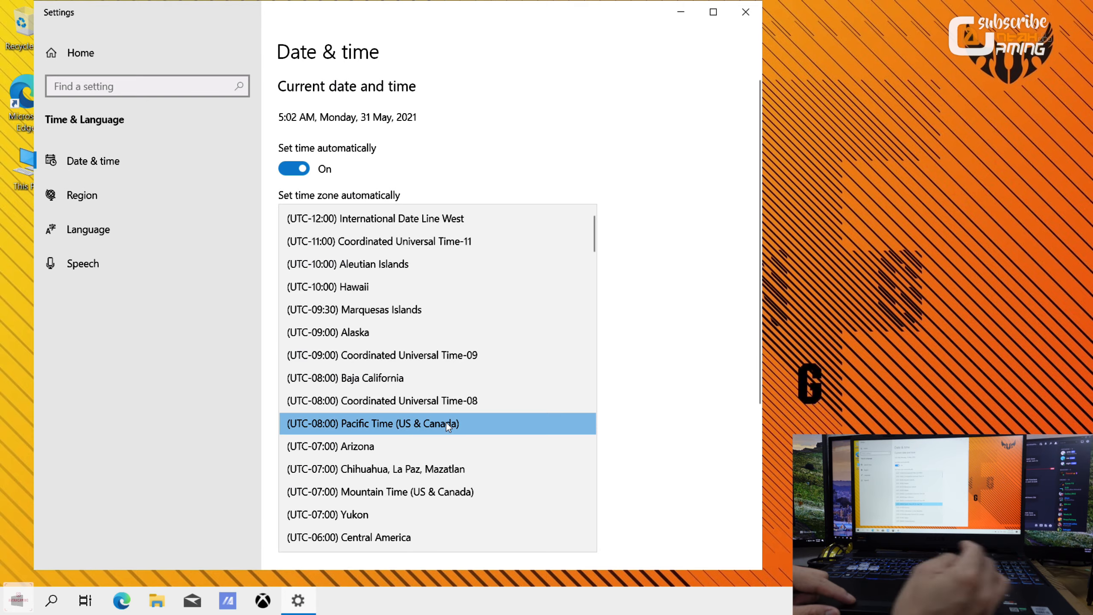
key("Down")
key("Down")
key("Down")
key("Down")
key("Down")
key("Down")
key("Down")
key("Down")
key("Down")
key("Down")
key("Down")
key("Down")
key("Down")
key("Down")
key("Down")
key("Down")
key("Down")
key("Down")
key("Down")
key("Down")
key("Down")
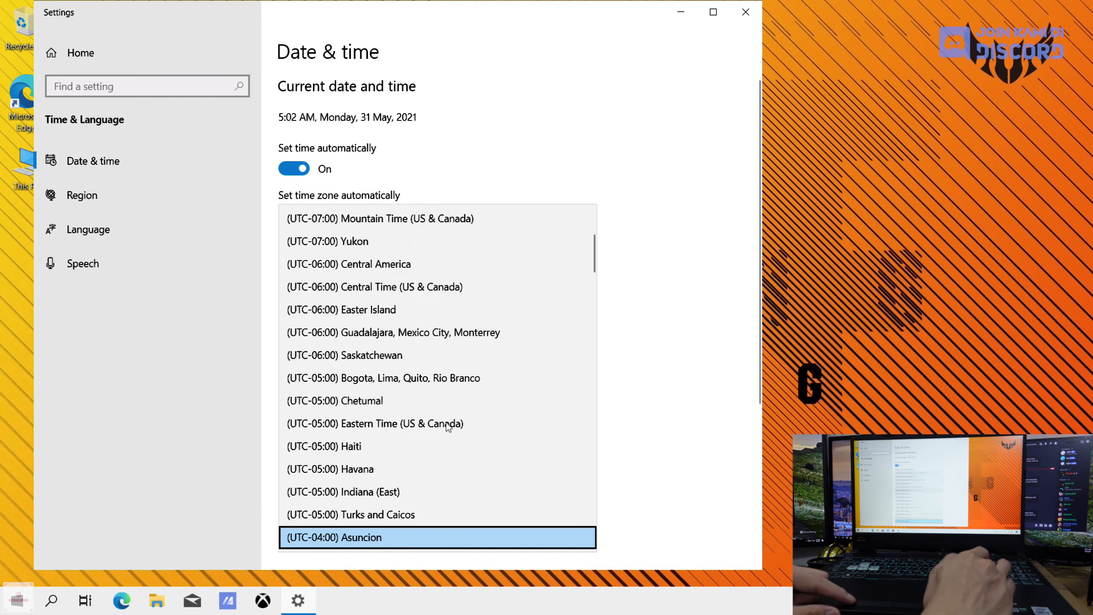
key("Down")
key("Down")
key("Down")
key("Down")
key("Down")
key("Down")
key("Down")
key("Down")
key("Down")
key("Down")
key("Down")
key("Down")
key("Down")
key("Down")
key("Down")
key("Down")
key("Down")
key("Down")
key("Down")
key("Down")
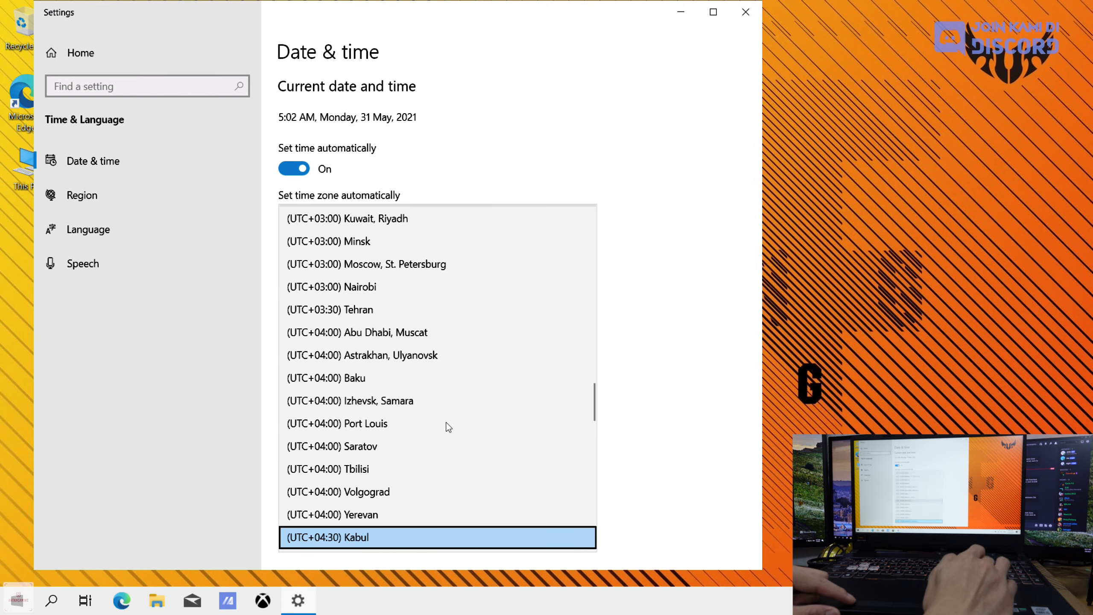
key("Down")
key("Down")
key("Down")
key("Down")
key("Down")
key("Down")
key("Down")
key("Down")
key("Down")
key("Down")
key("Down")
key("Down")
key("Down")
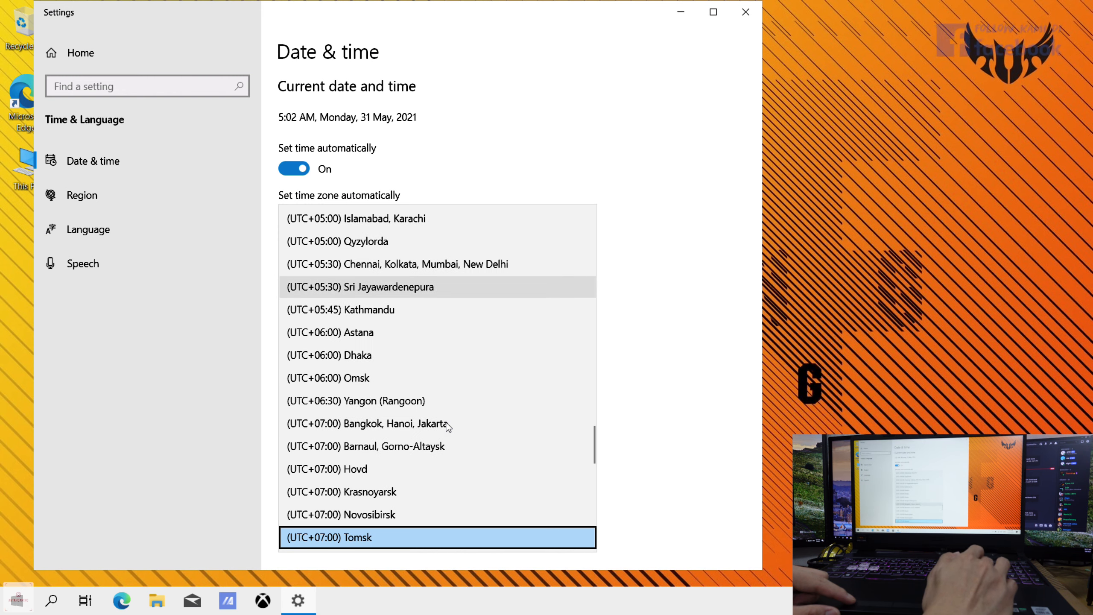
key("Down")
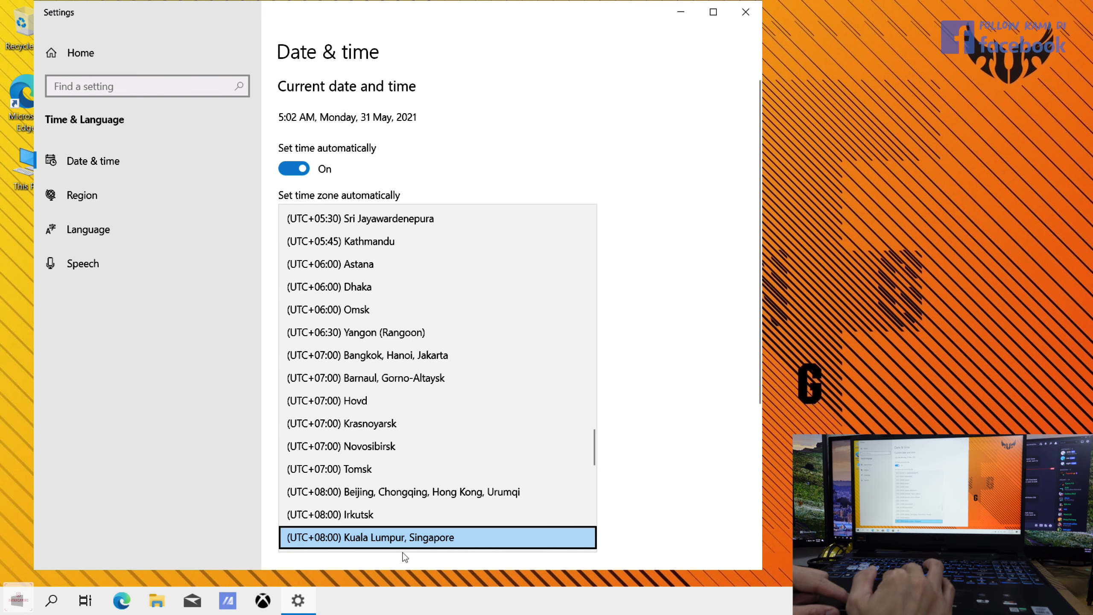
left_click(407, 539)
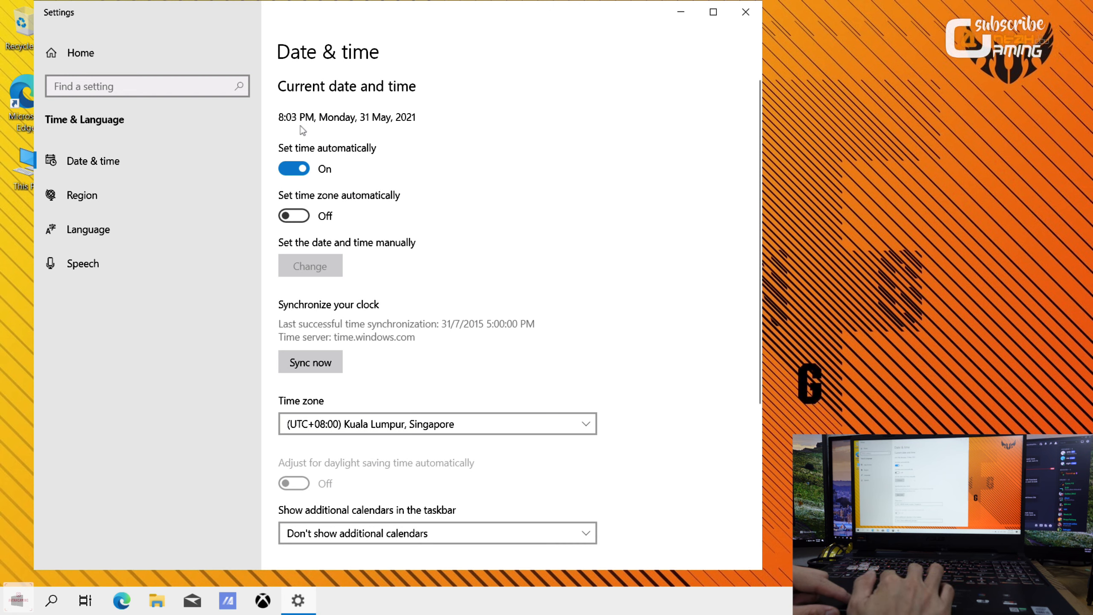
left_click(300, 169)
left_click(294, 169)
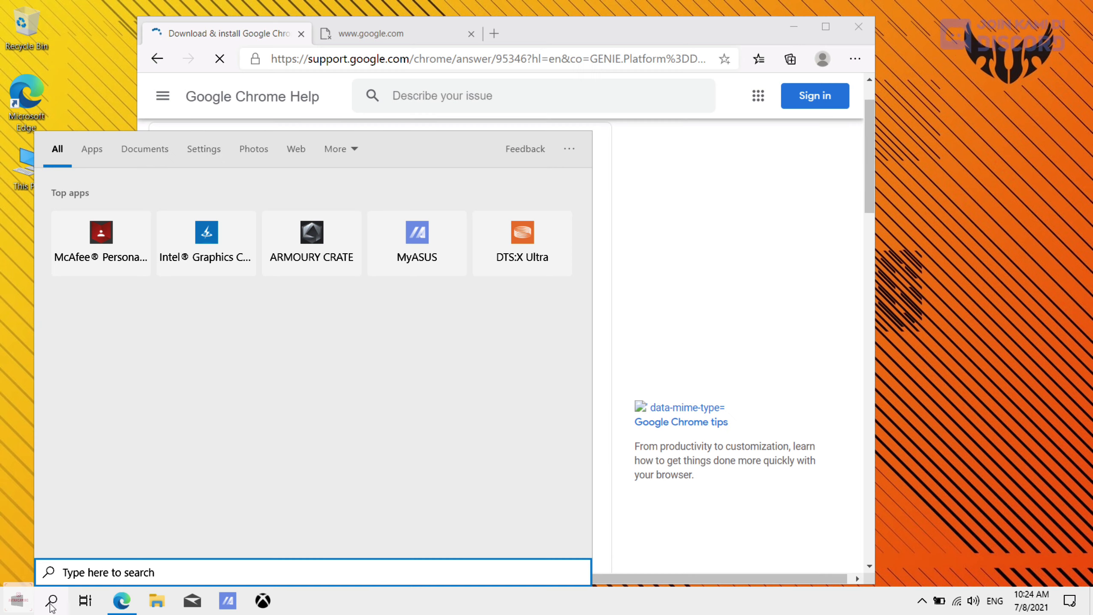
Find and open the Windows Update settings through system search and review the list of available and optional updates.
type("wind")
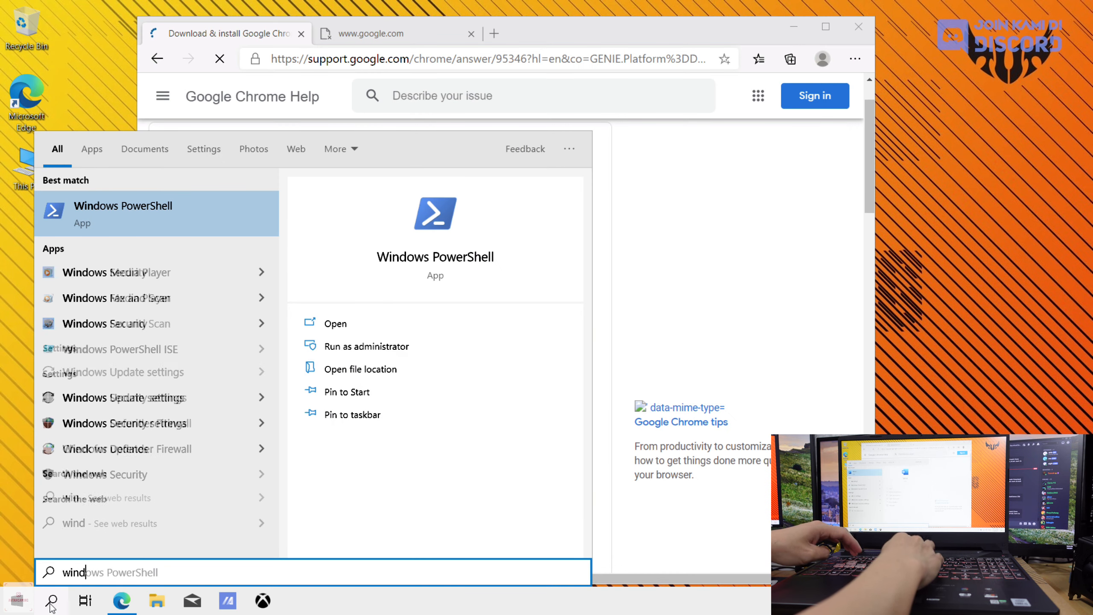
type("ows")
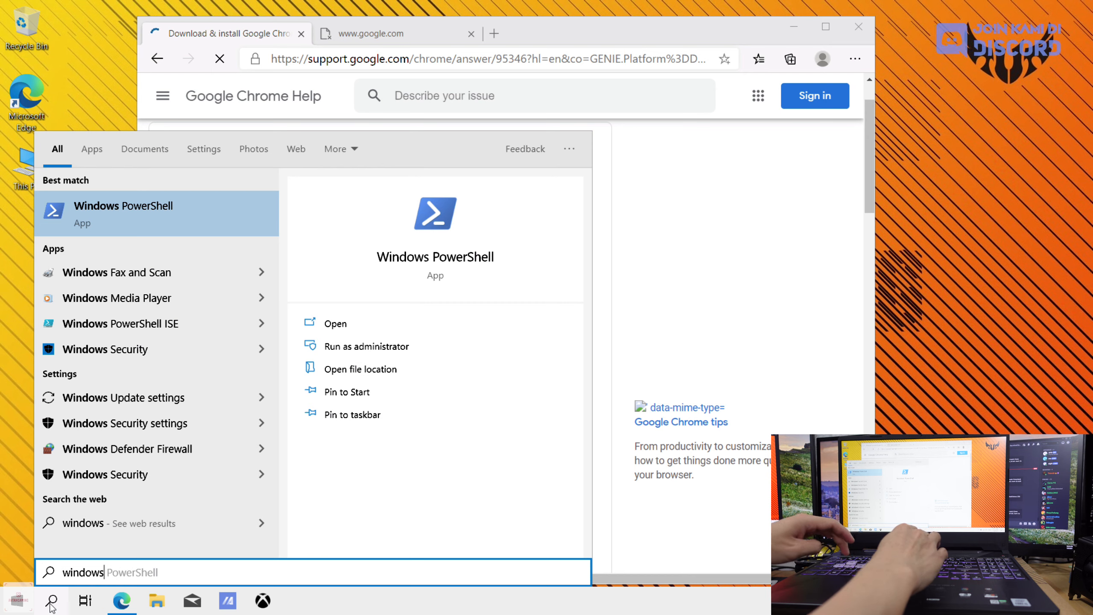
type(" u")
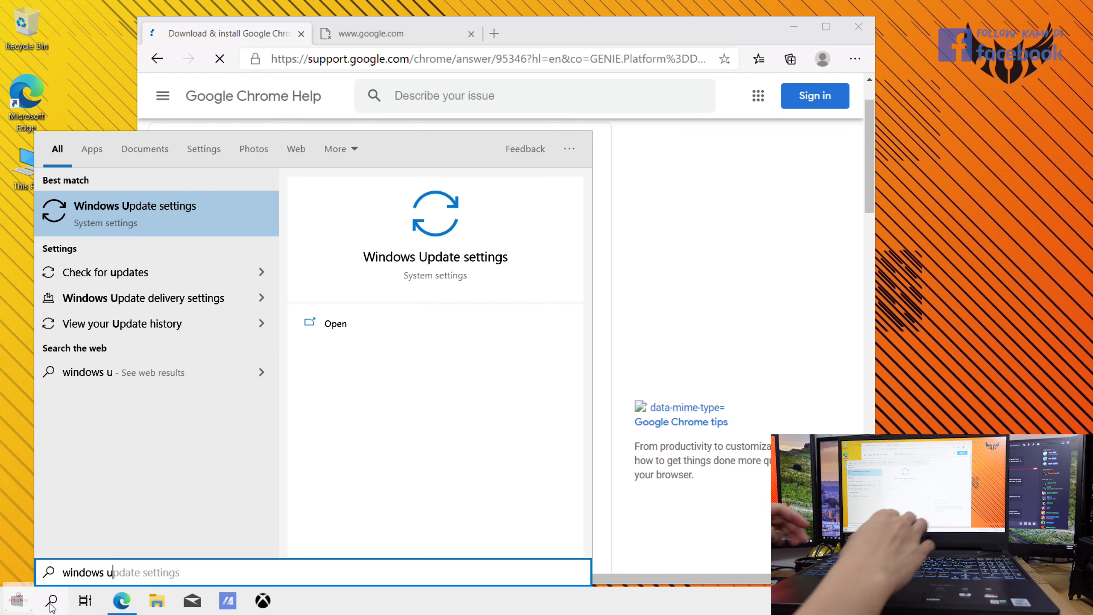
left_click(334, 330)
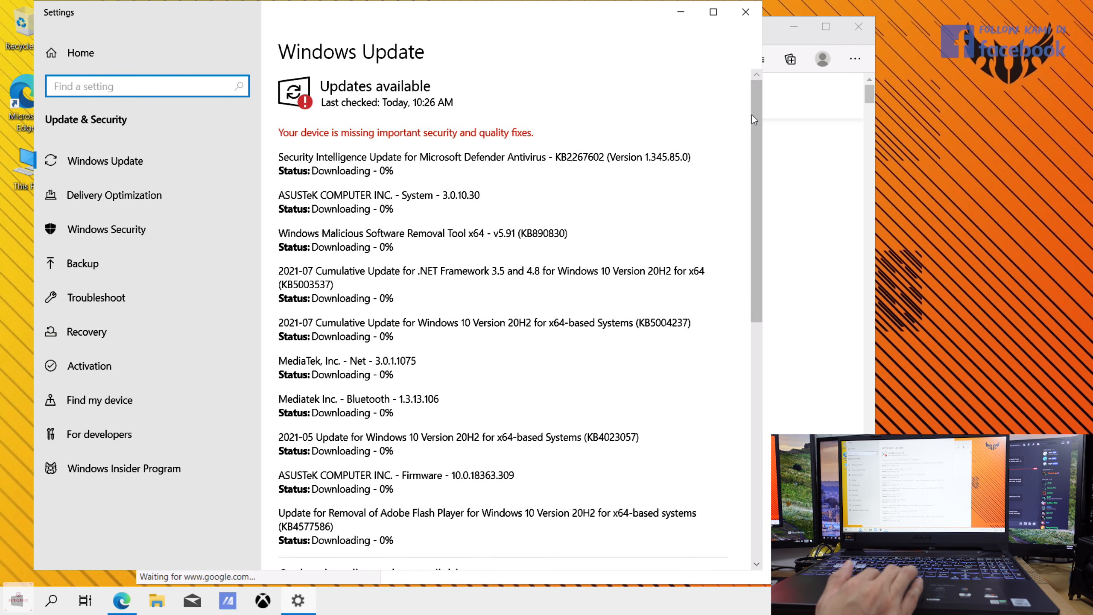
left_click_drag(754, 118, 763, 157)
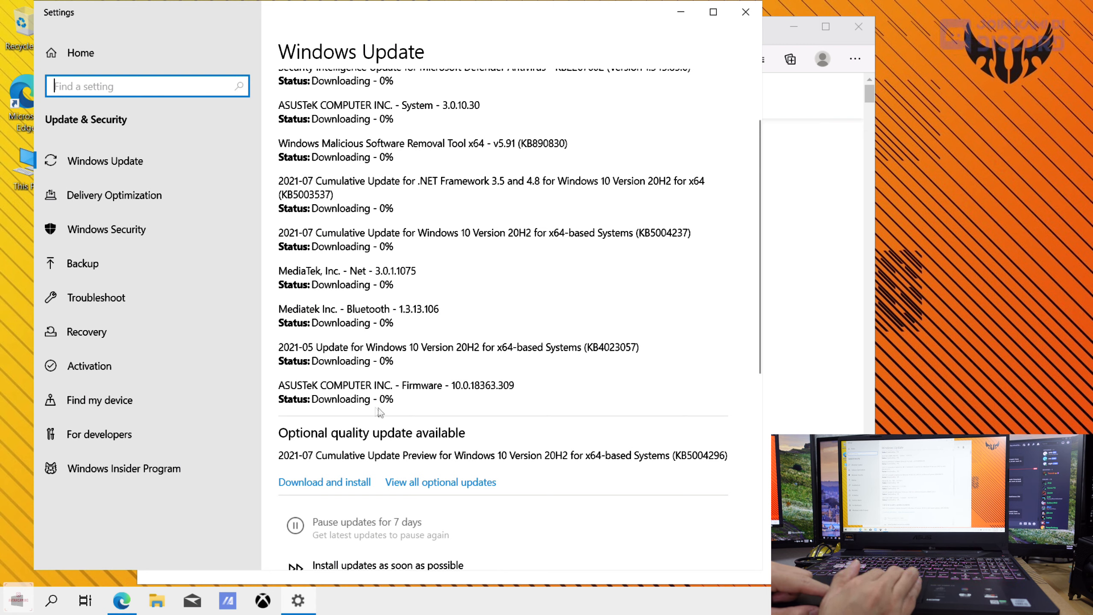
left_click(334, 385)
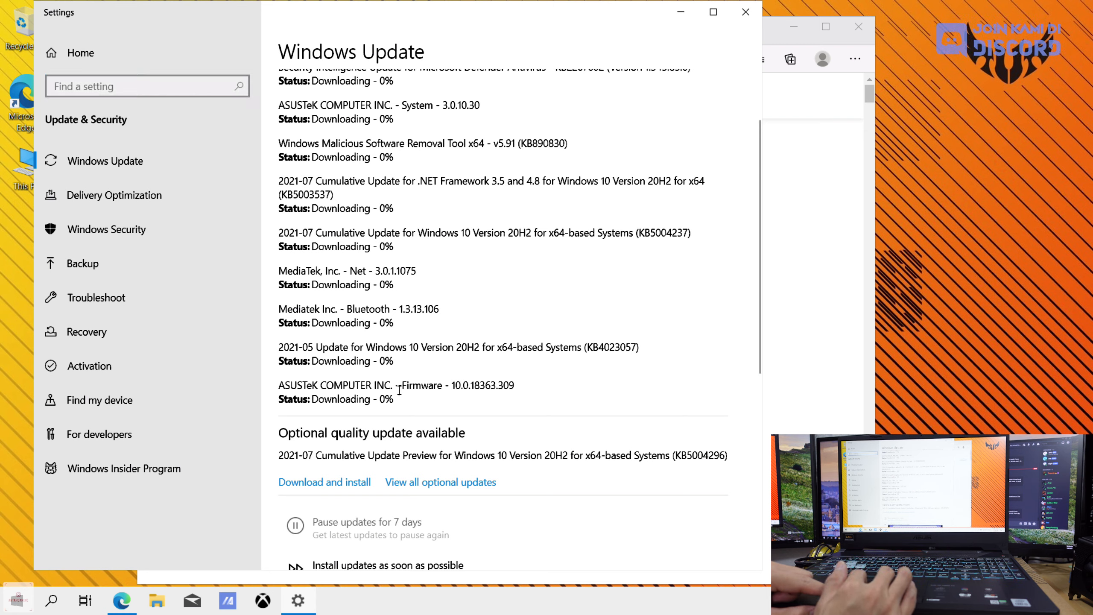
left_click_drag(756, 325, 754, 298)
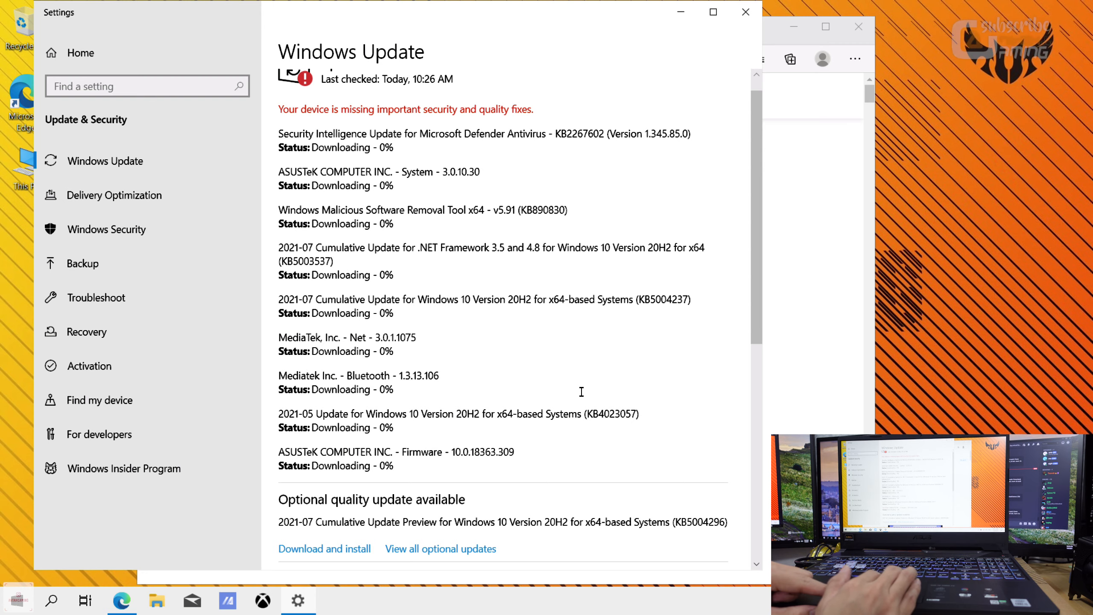
Switch to Microsoft Edge and start the Google Chrome download from the Chrome page, glancing at Windows Update while it loads.
left_click(823, 348)
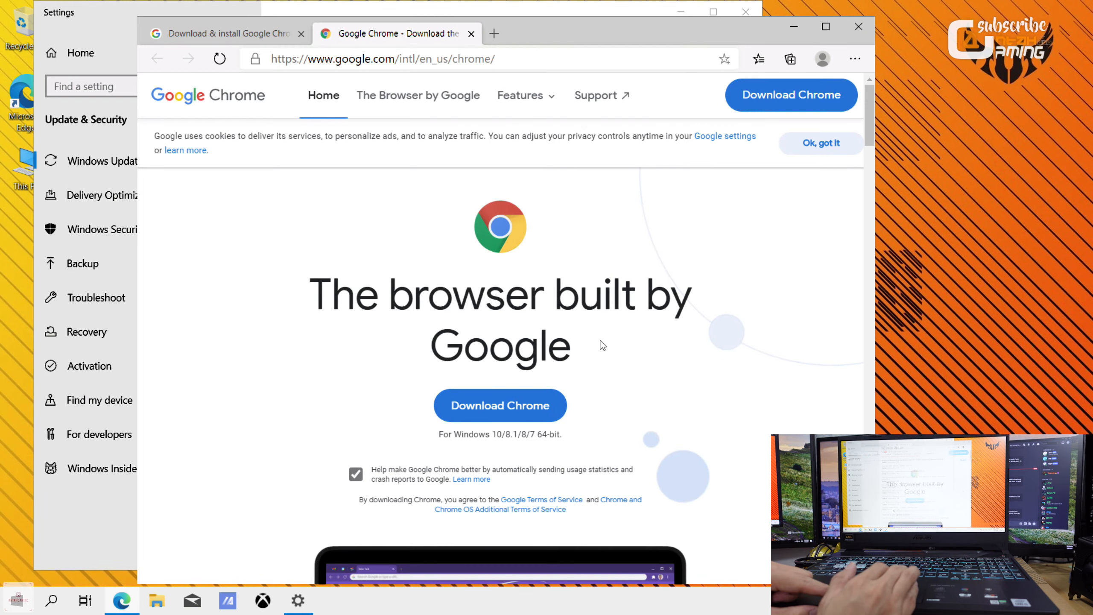
left_click(504, 407)
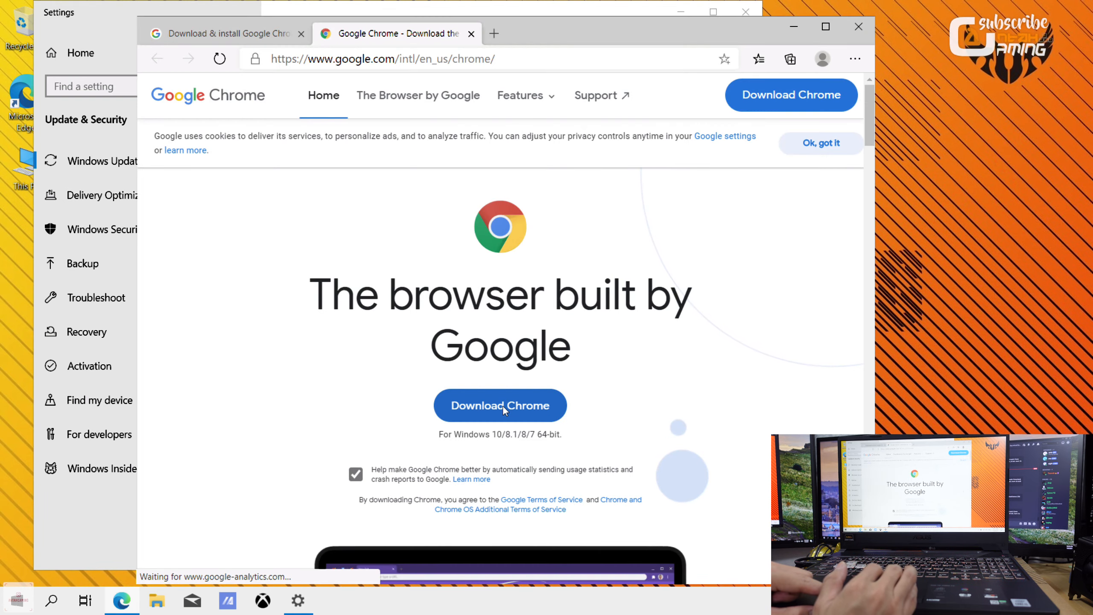
left_click(110, 12)
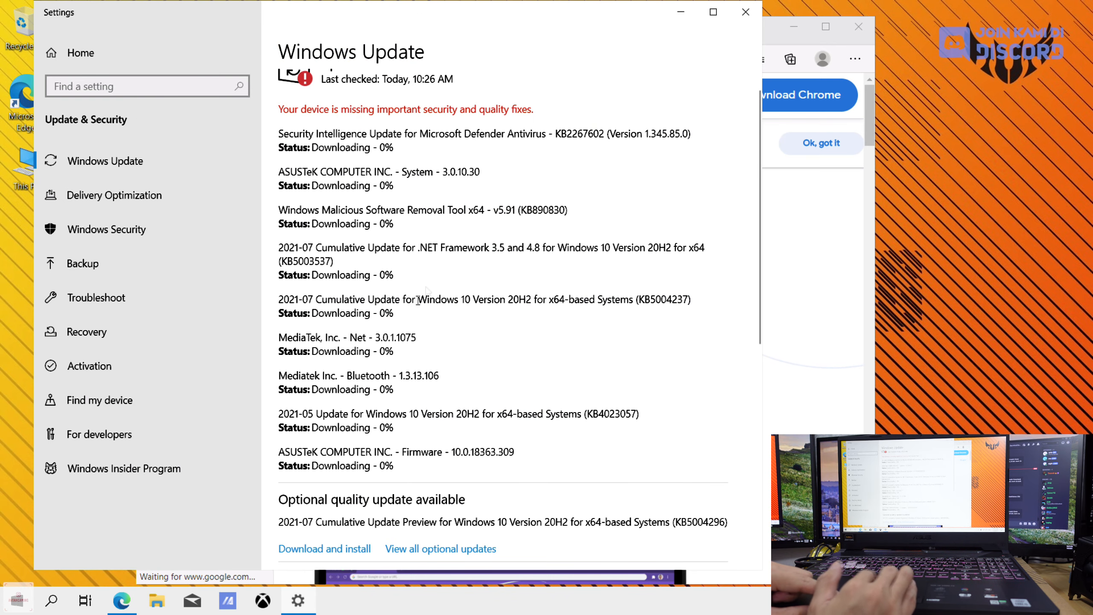
left_click(849, 313)
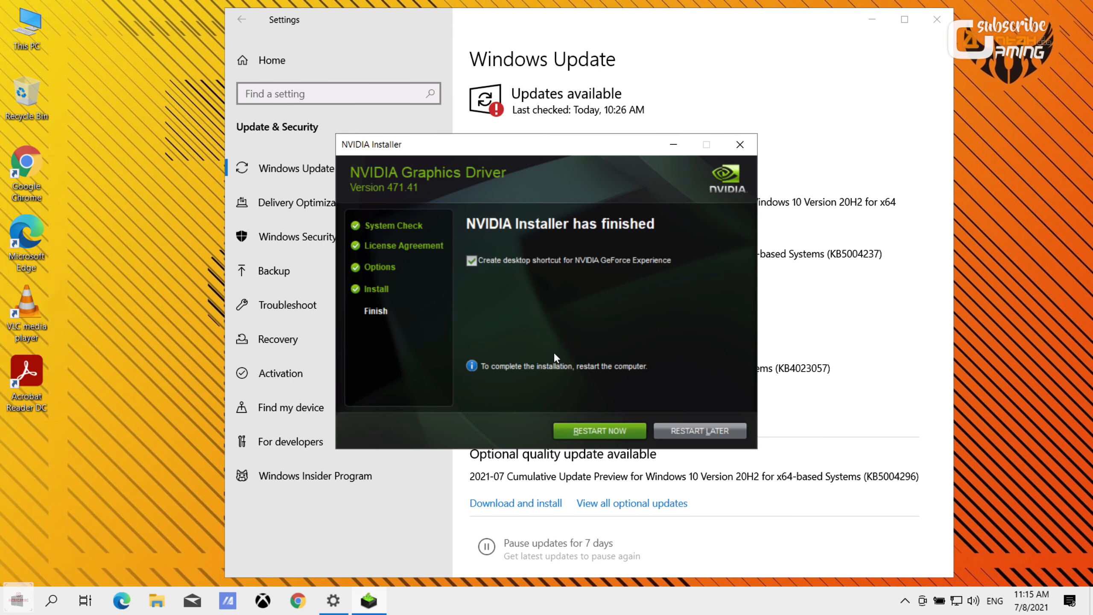
Close the finished NVIDIA Graphics Driver installer, postponing the restart.
left_click(694, 430)
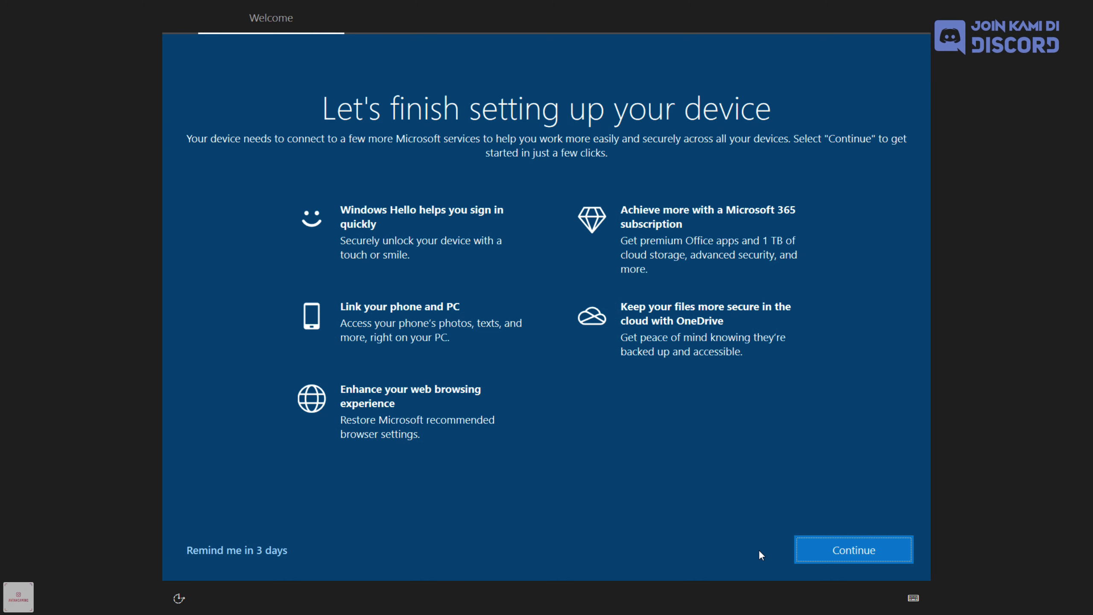
Go through the Windows device setup prompts, keeping the existing browser settings and cancelling the Microsoft account sign-in.
left_click(823, 562)
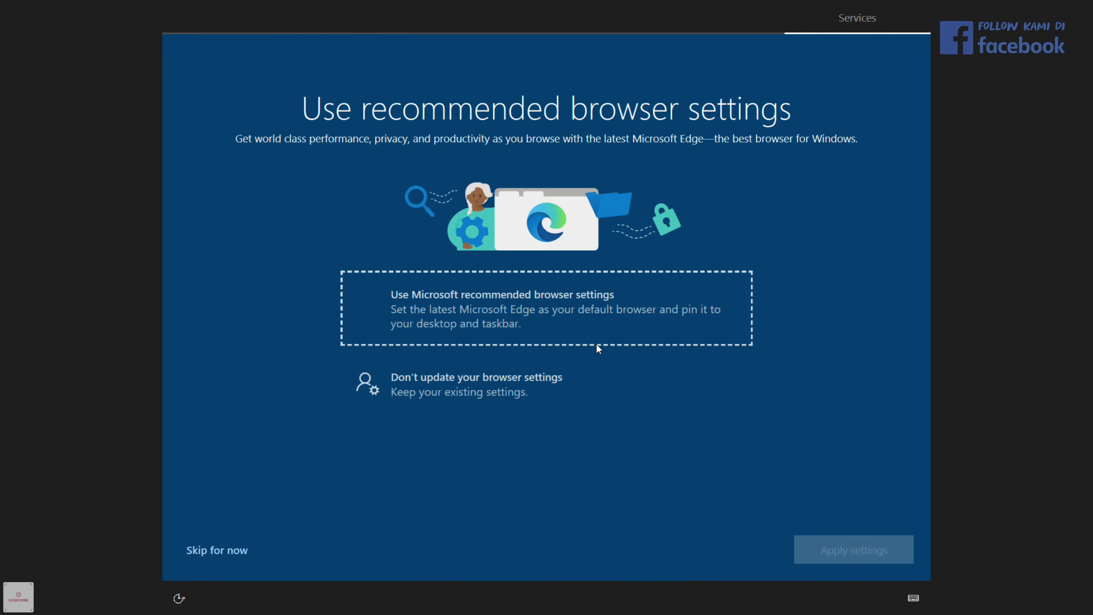
left_click(400, 397)
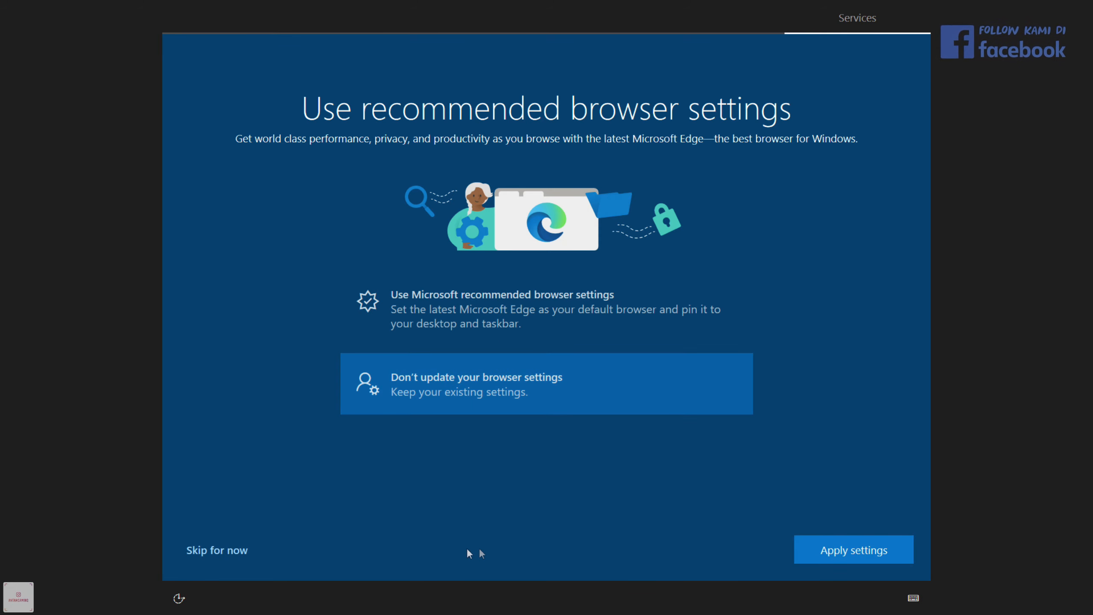
left_click(835, 554)
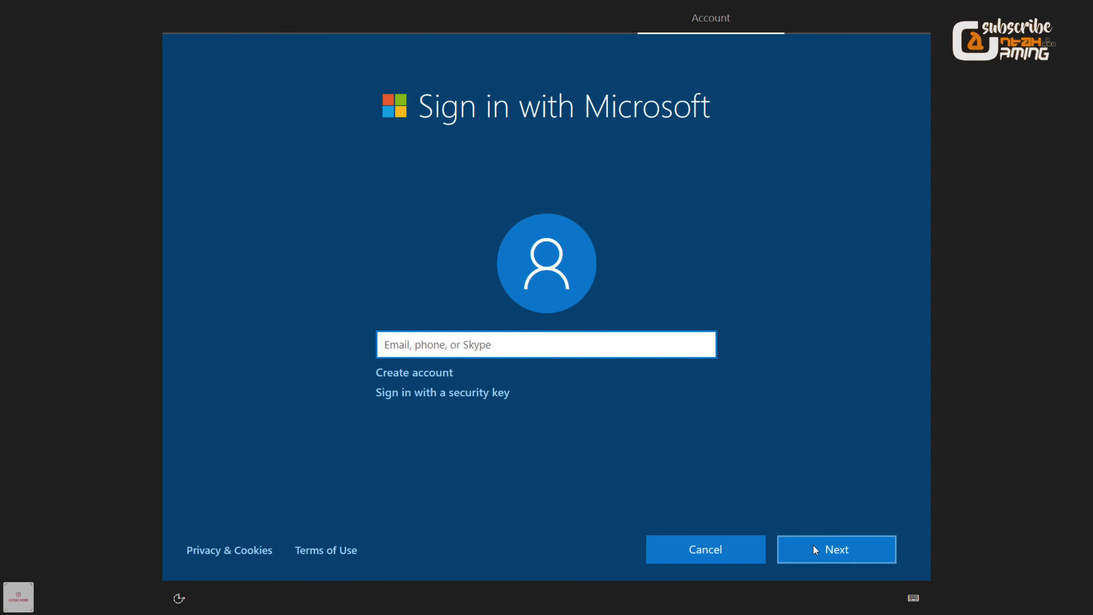
left_click(722, 551)
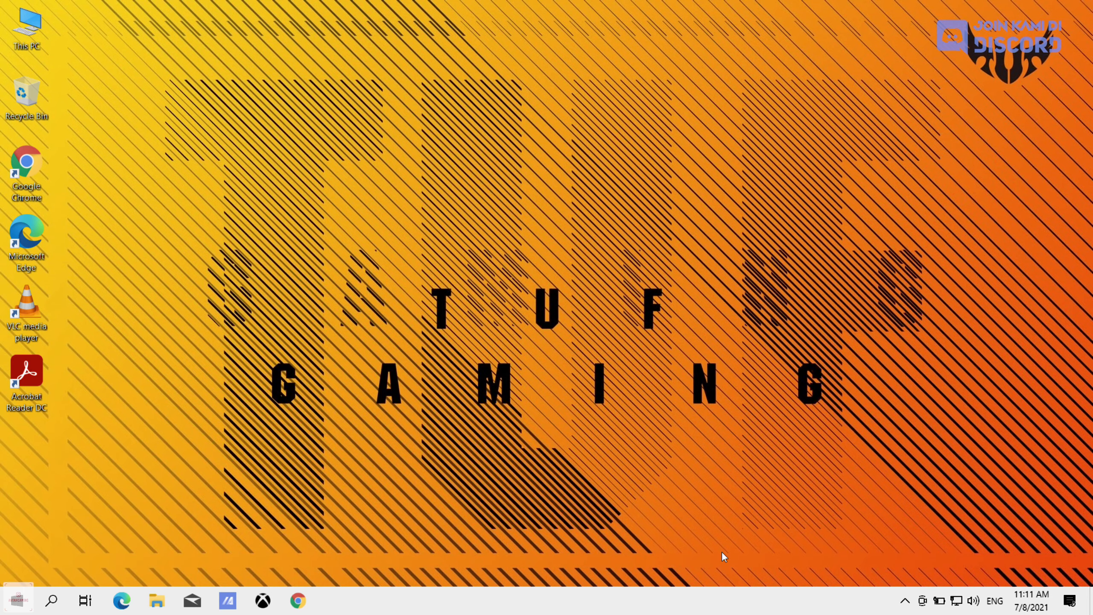
Open Windows Update under Update & Security in Settings and check for updates.
left_click(17, 600)
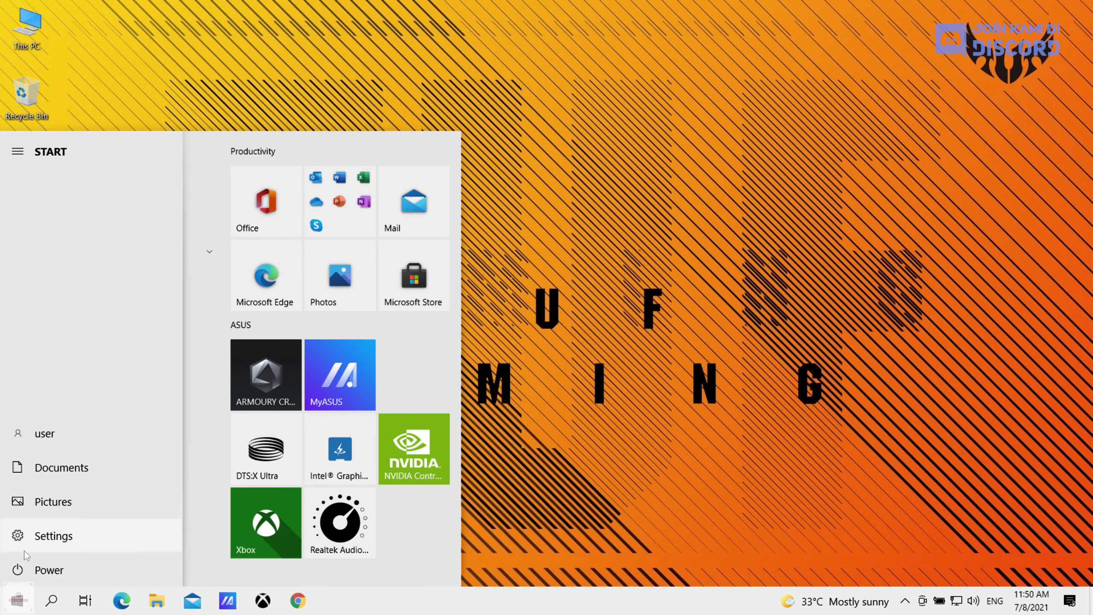
left_click(25, 535)
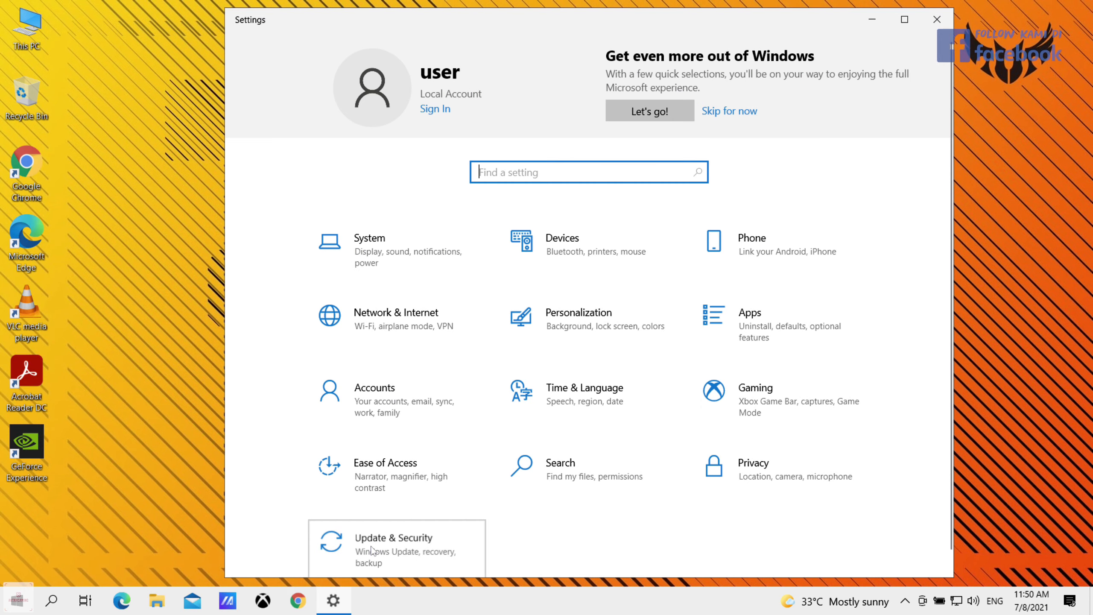
left_click(371, 546)
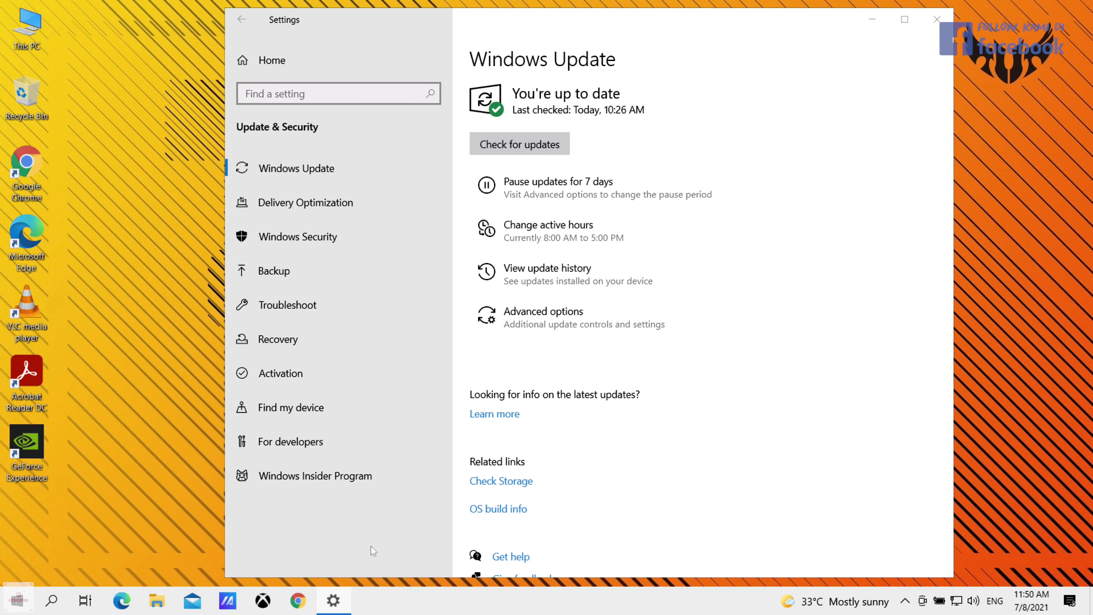
left_click(527, 142)
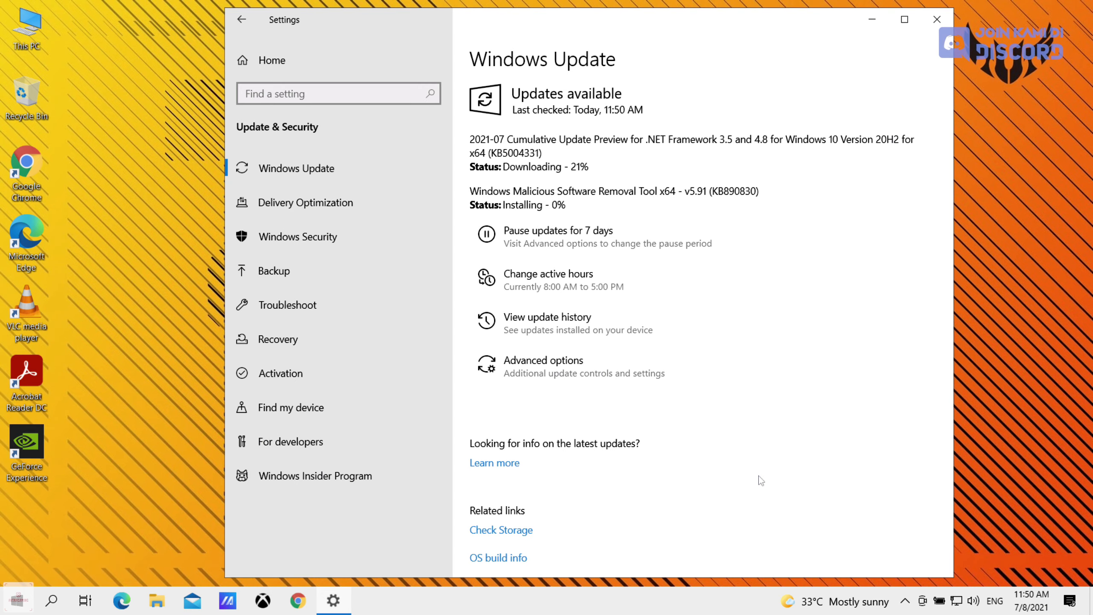
Reopen Settings at Windows Update and run another check for remaining updates.
key("super")
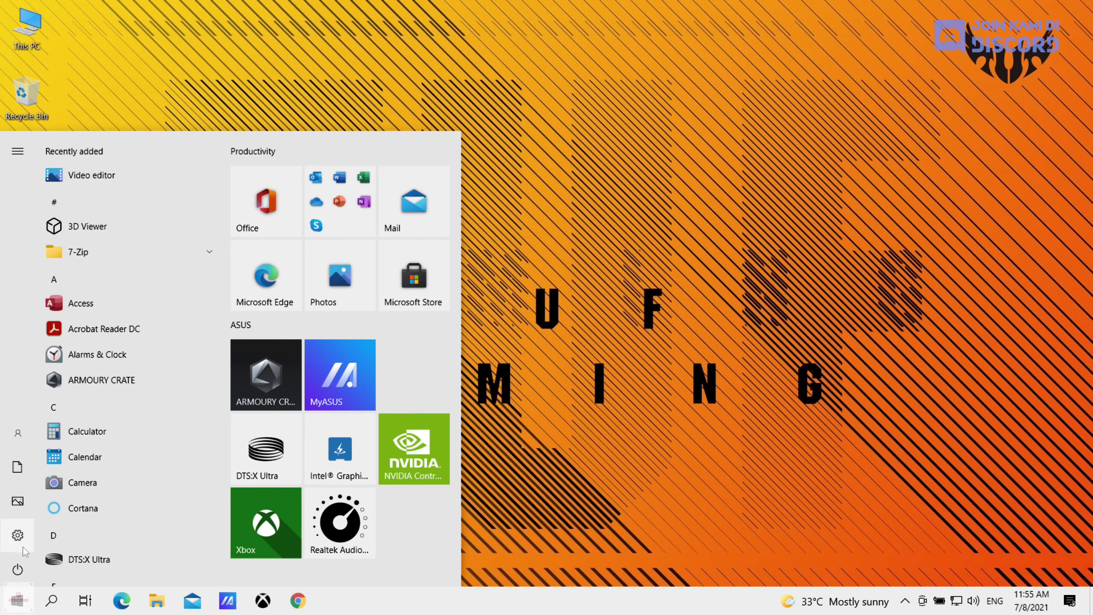
left_click(23, 547)
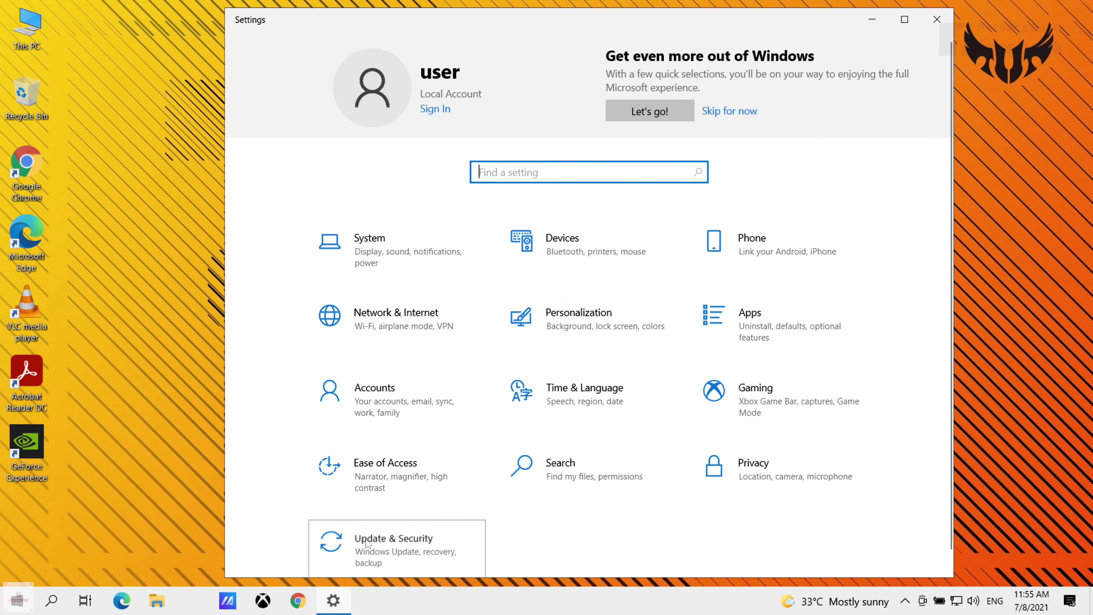
left_click(367, 544)
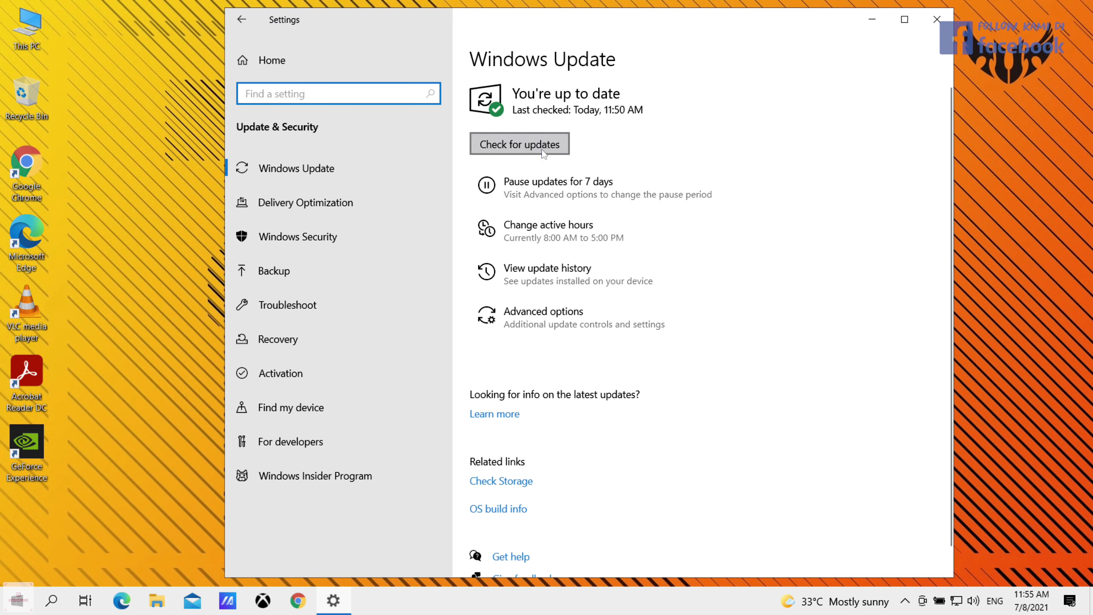
left_click(542, 150)
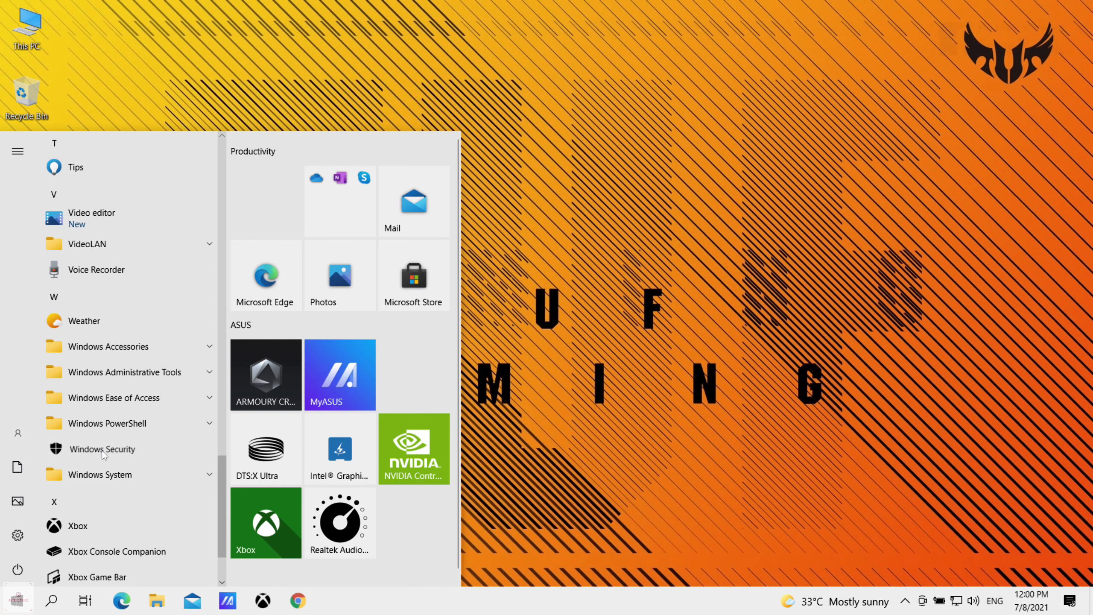
Open Windows Security and go to its Account protection page.
left_click(102, 450)
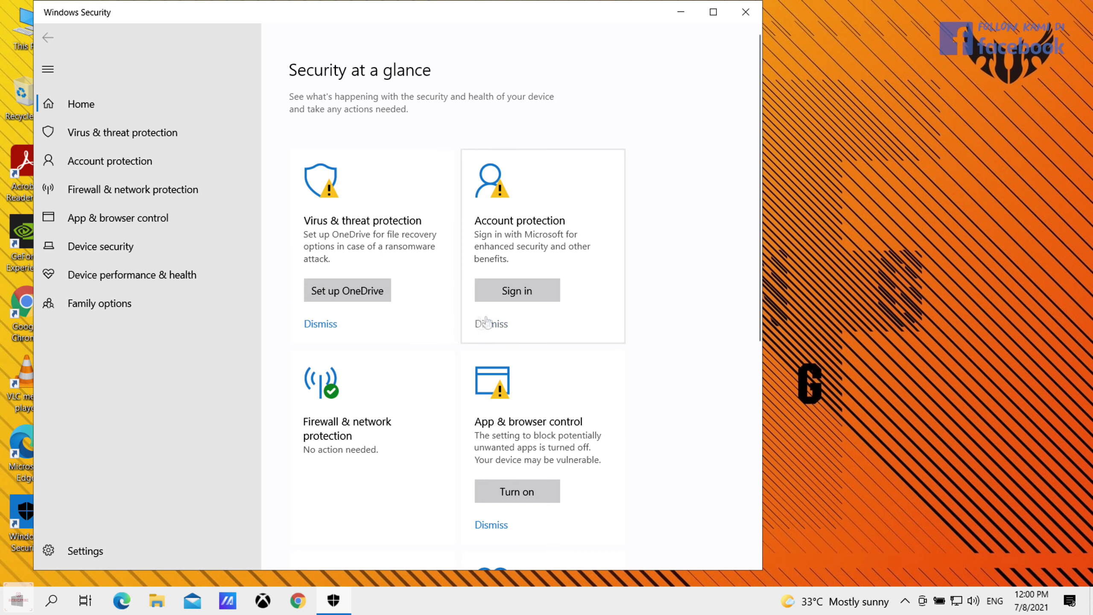
left_click(490, 334)
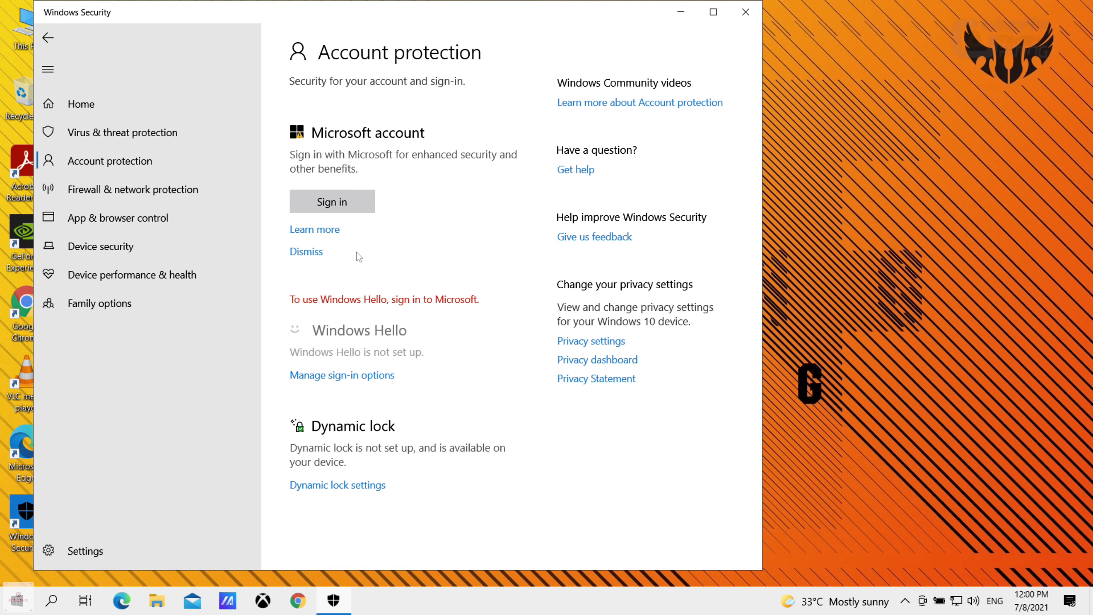